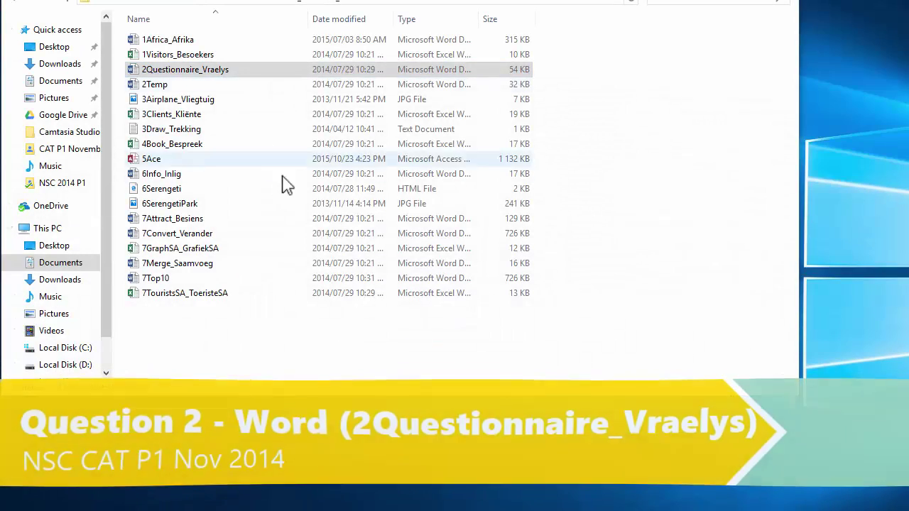
# - Open the Word document 2Questionnaire_Vraelys and look through the questionnaire for the author's comment
pyautogui.doubleClick(183, 78)
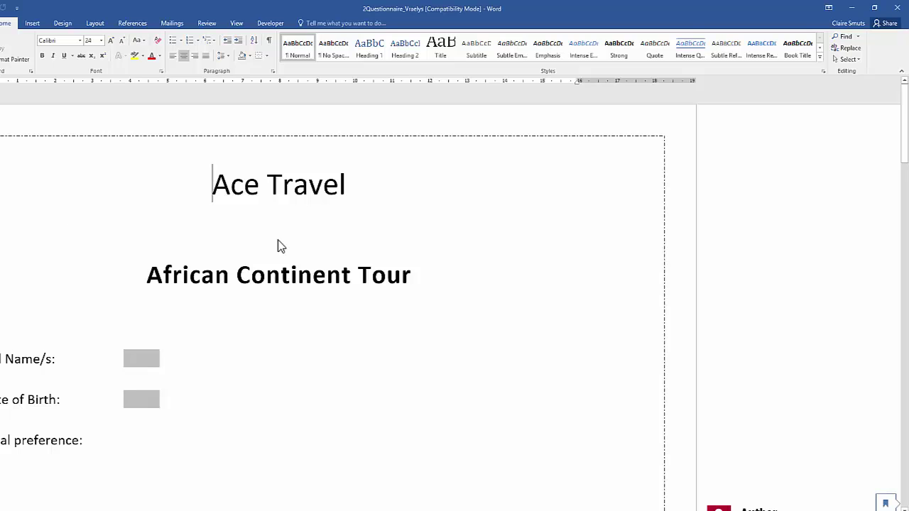
pyautogui.scroll(-5, 277, 246)
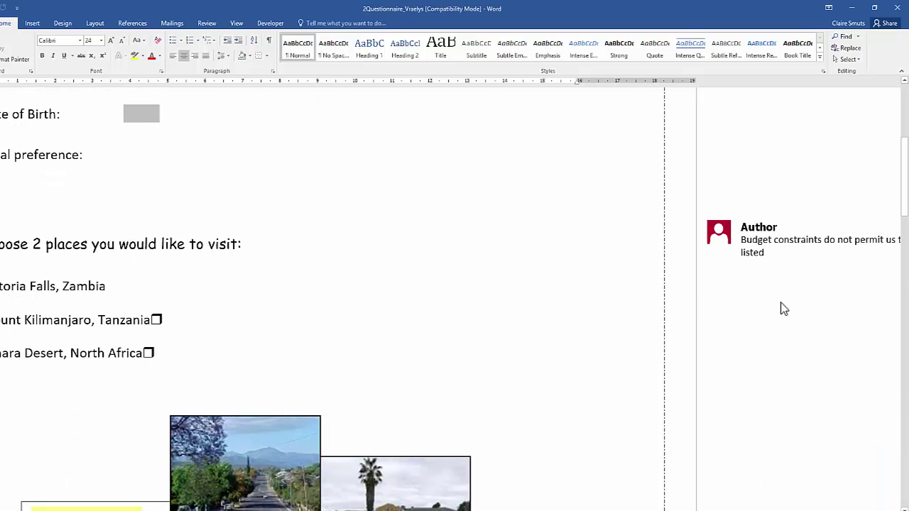
pyautogui.scroll(3, 794, 274)
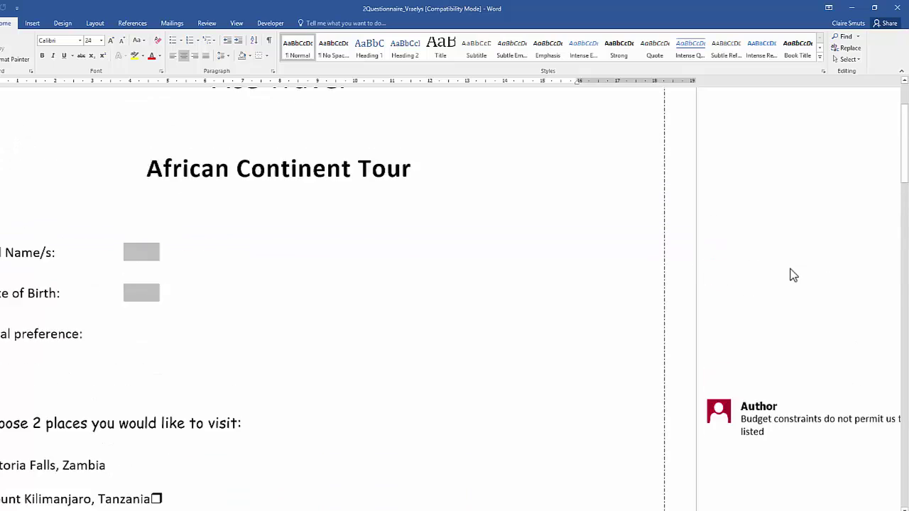
pyautogui.scroll(2, 793, 275)
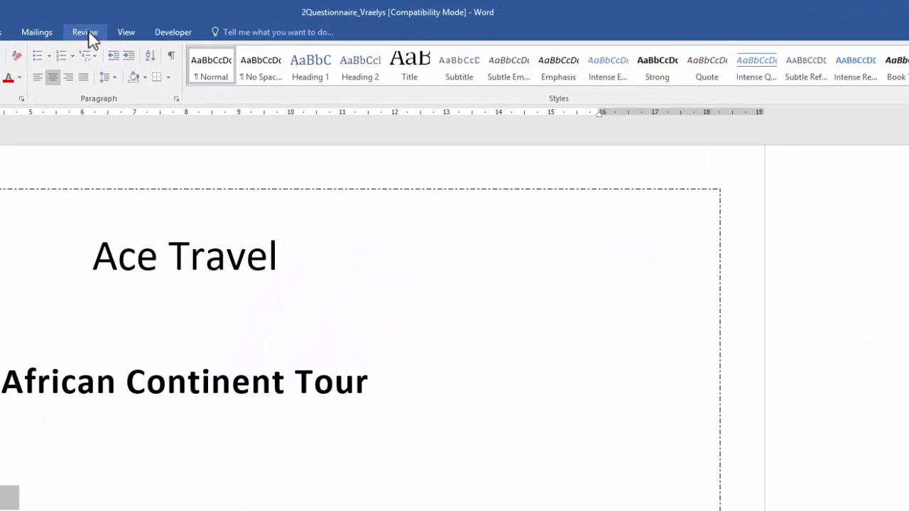
# - Turn the display of comments off, look through the page, and turn the display back on
pyautogui.click(85, 32)
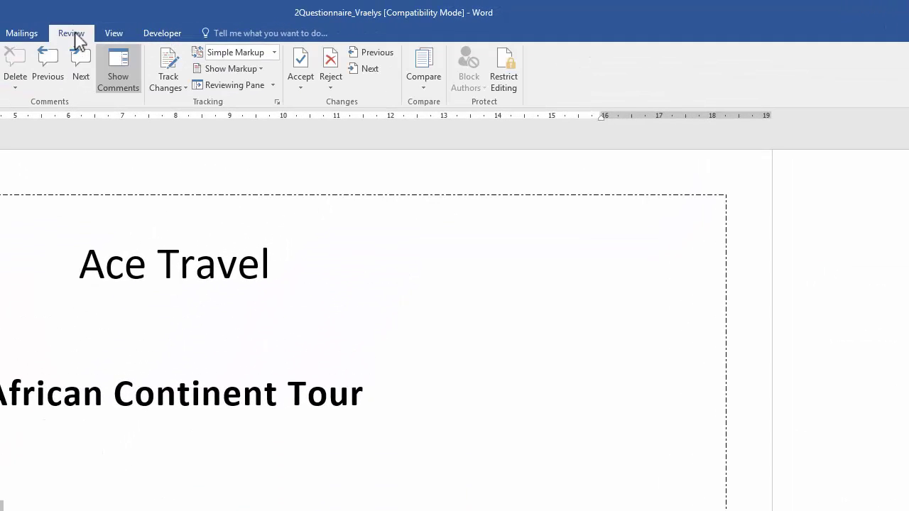
pyautogui.click(114, 71)
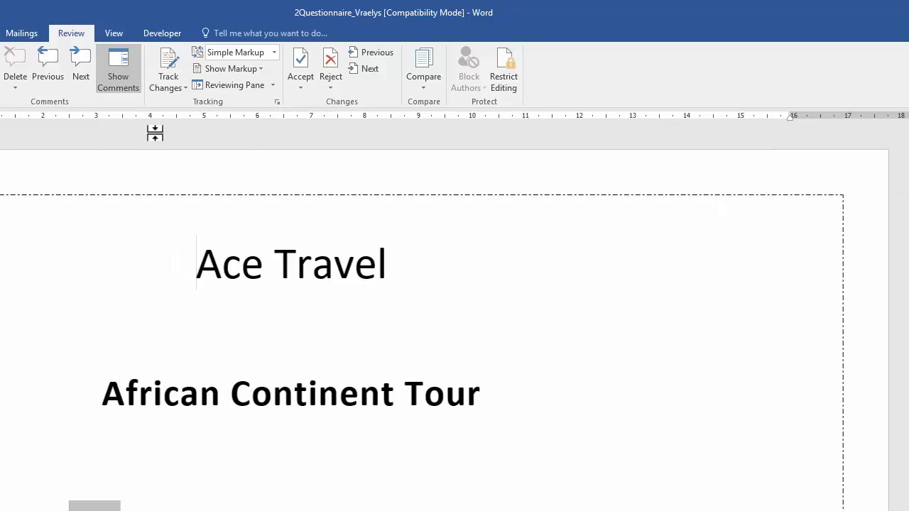
pyautogui.scroll(-5, 280, 337)
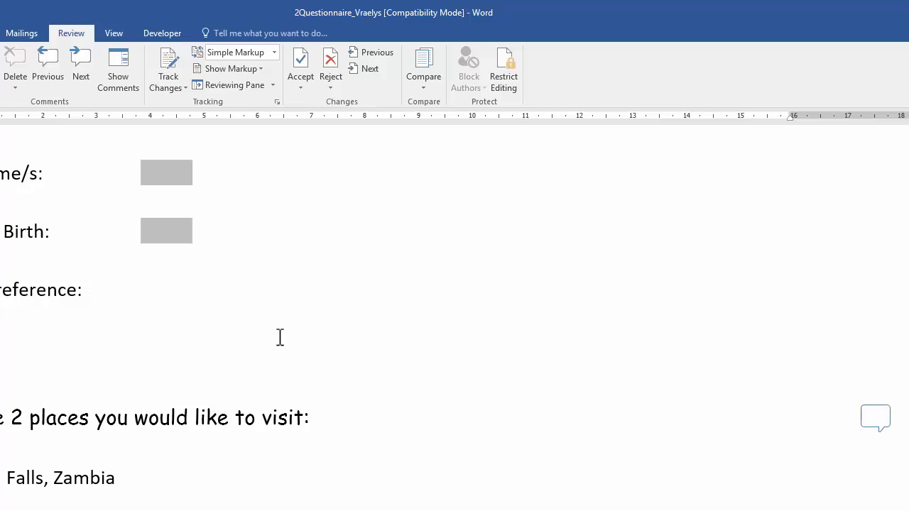
pyautogui.scroll(-5, 280, 336)
pyautogui.scroll(10, 280, 337)
pyautogui.click(121, 75)
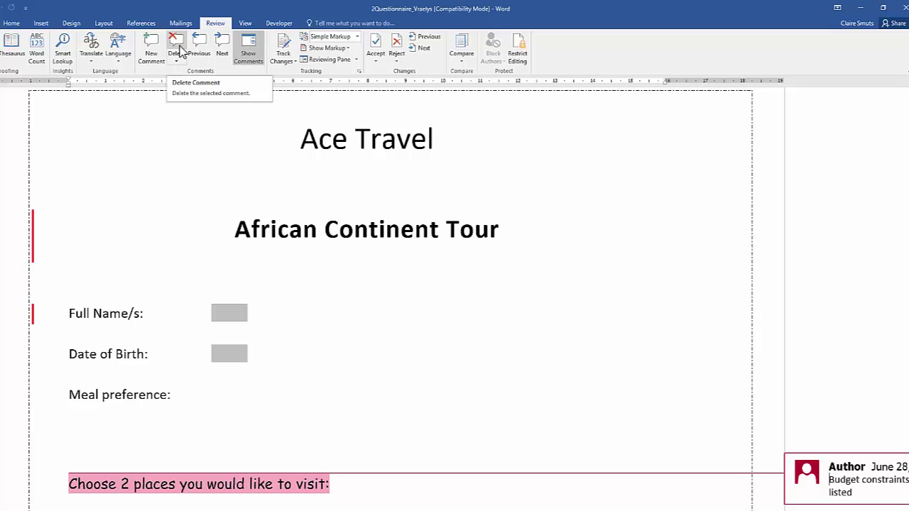
# - Delete the comment attached to the line "Choose 2 places you would like to visit:"
pyautogui.scroll(-5, 496, 188)
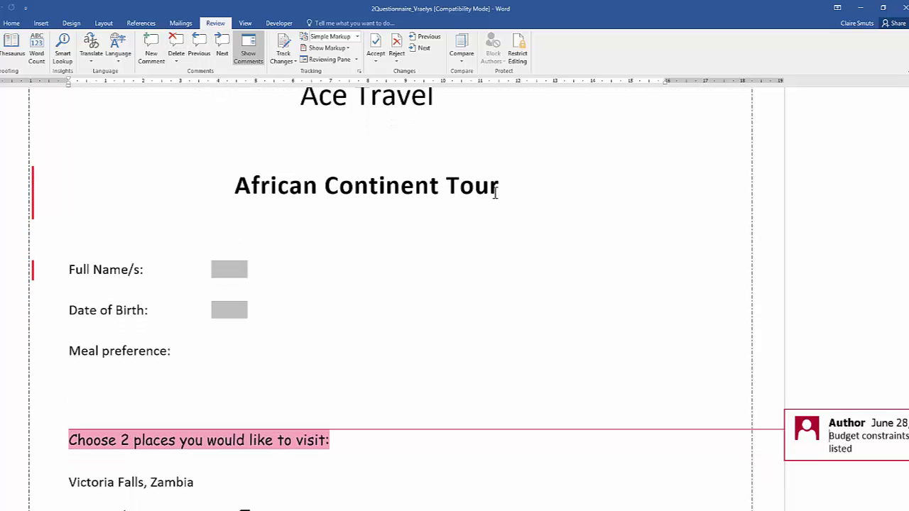
pyautogui.rightClick(832, 246)
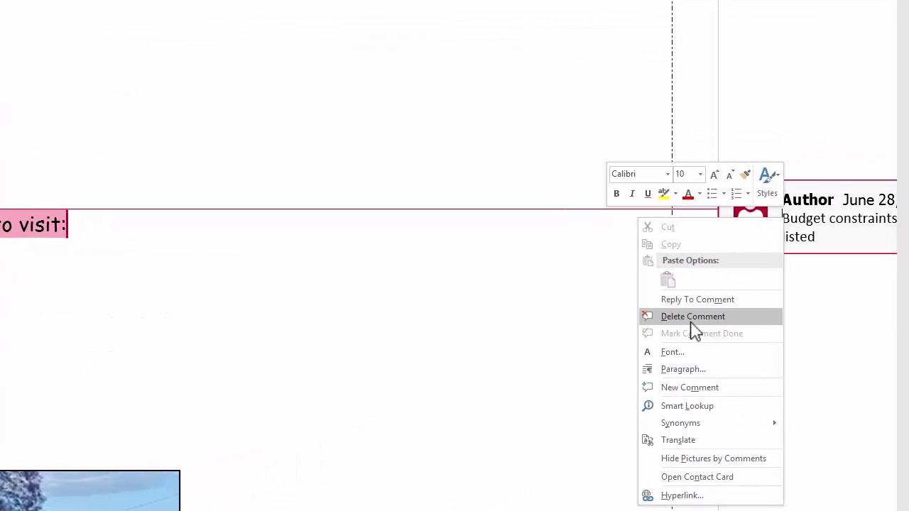
pyautogui.click(693, 318)
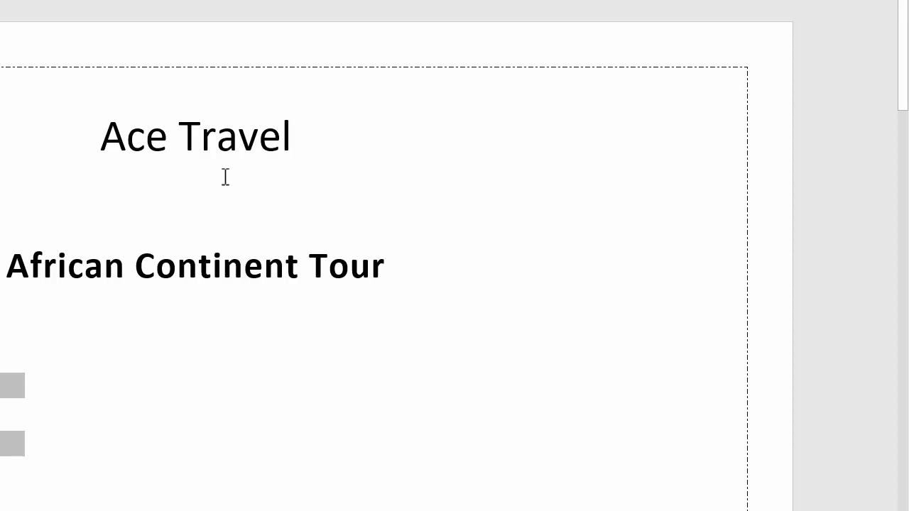
# - Set the character spacing of the heading "Ace Travel" to Expanded by 4 pt in the advanced font settings
pyautogui.moveTo(106, 135); pyautogui.dragTo(291, 140)
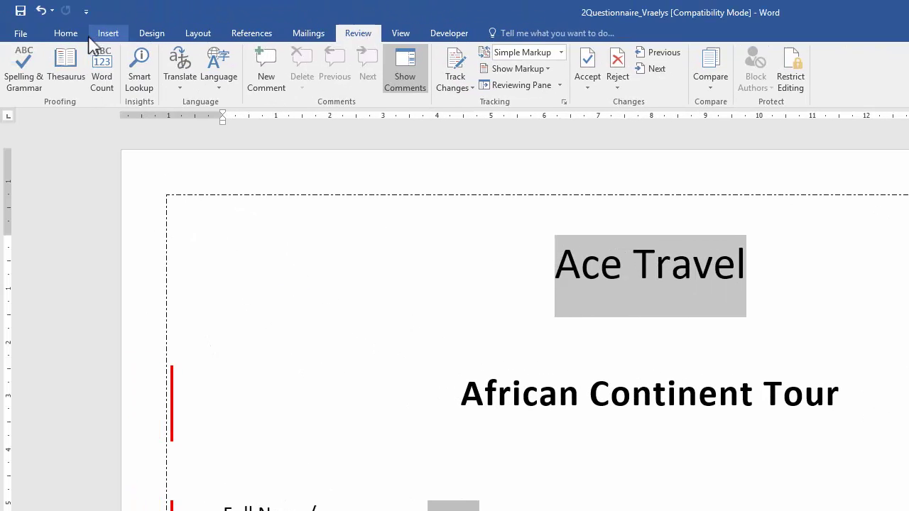
pyautogui.click(75, 34)
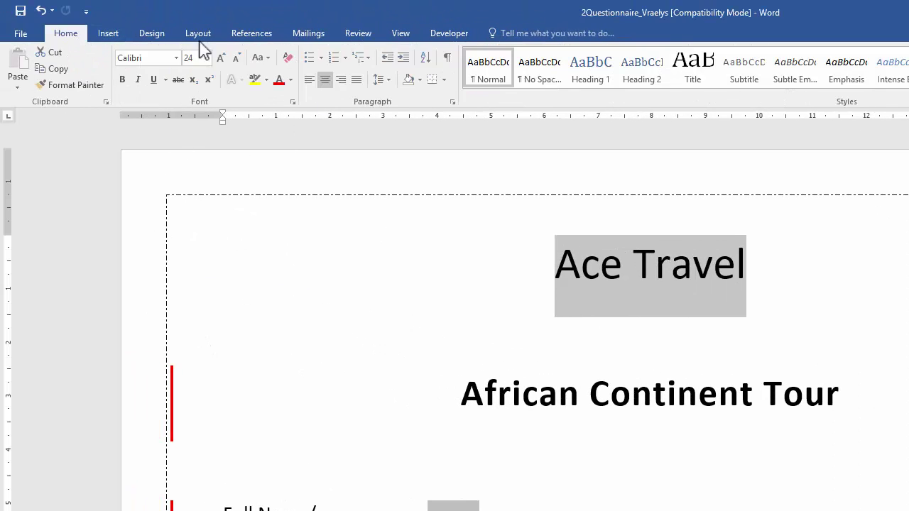
pyautogui.click(293, 103)
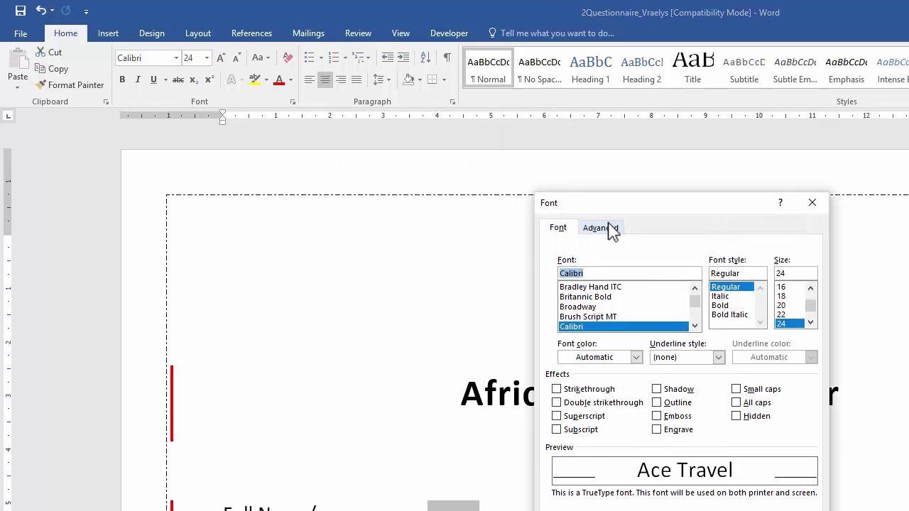
pyautogui.click(611, 230)
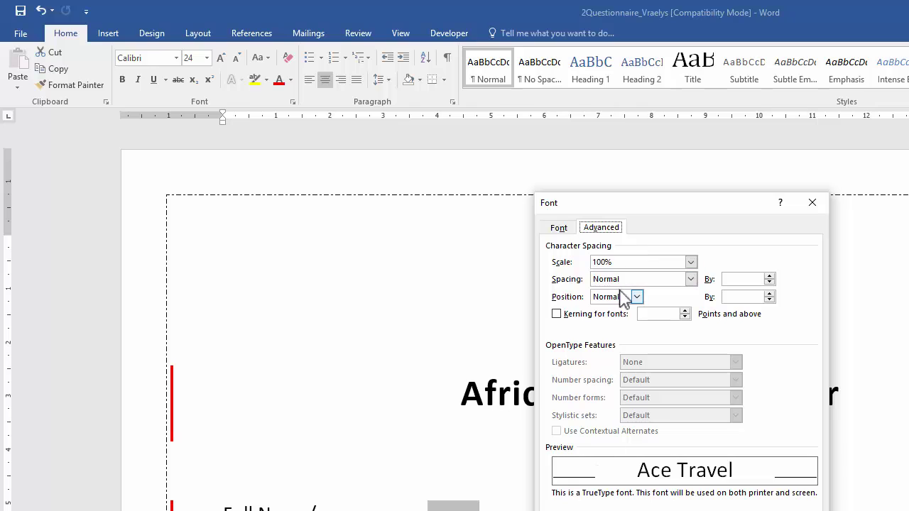
pyautogui.click(690, 279)
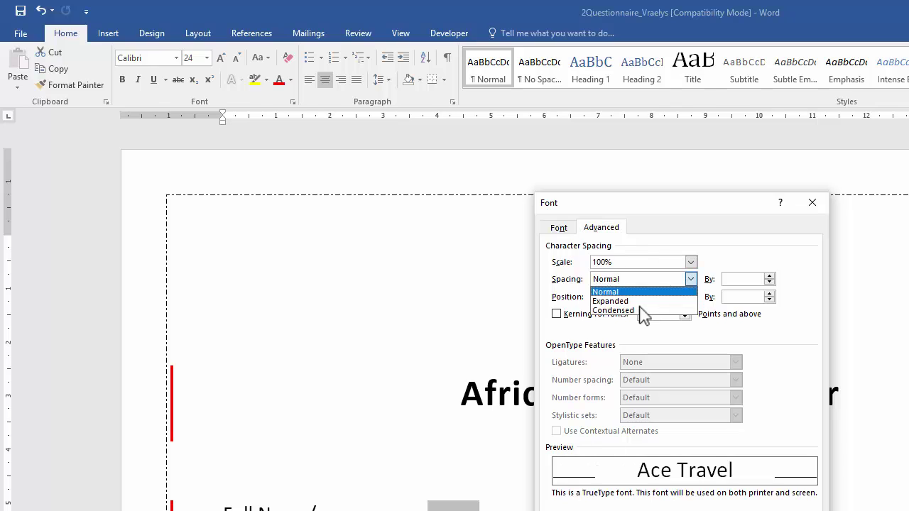
pyautogui.click(642, 300)
pyautogui.moveTo(729, 281); pyautogui.dragTo(723, 281)
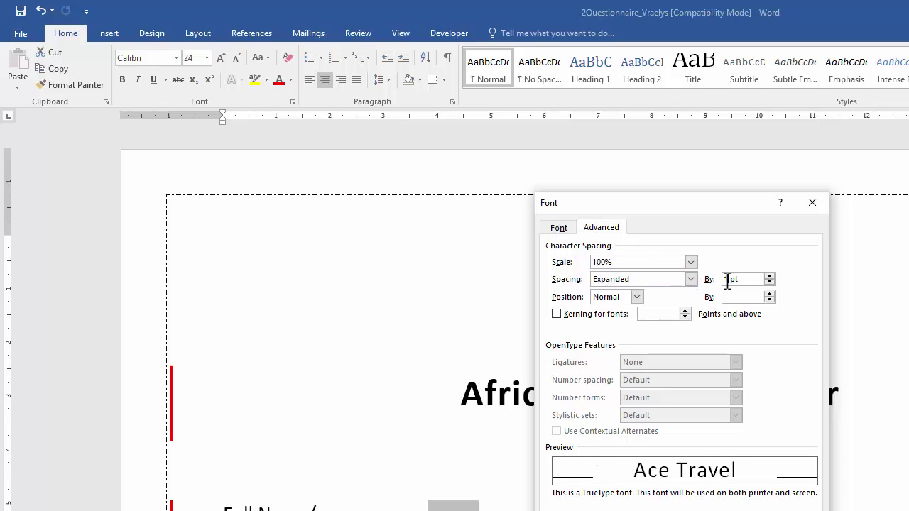
pyautogui.write('4')
# - Set the character scale of the heading "Ace Travel" to 120% and apply the font settings
pyautogui.click(690, 262)
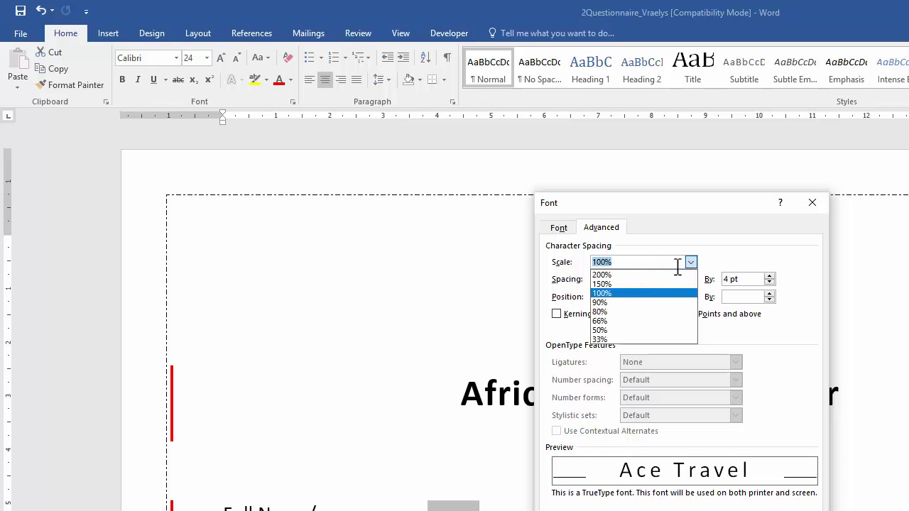
pyautogui.click(603, 274)
pyautogui.click(600, 263)
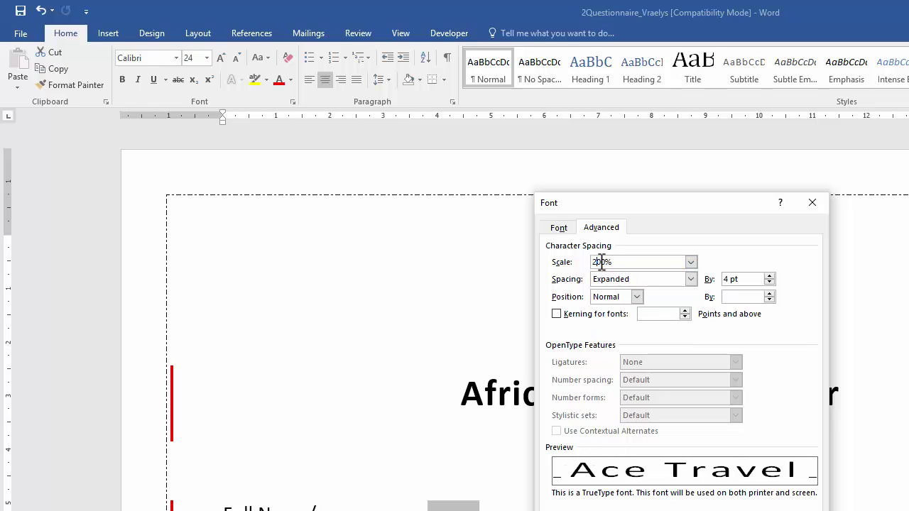
pyautogui.moveTo(602, 262); pyautogui.dragTo(593, 262)
pyautogui.write('12')
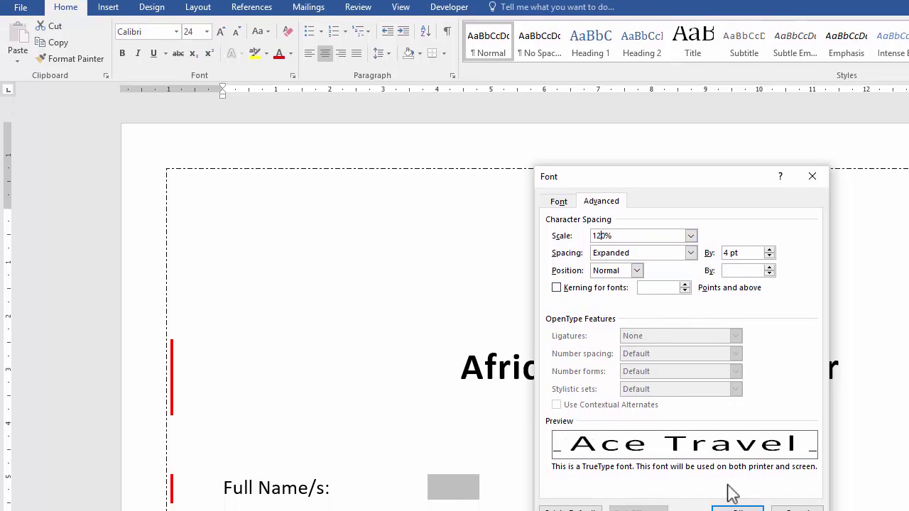
pyautogui.click(739, 483)
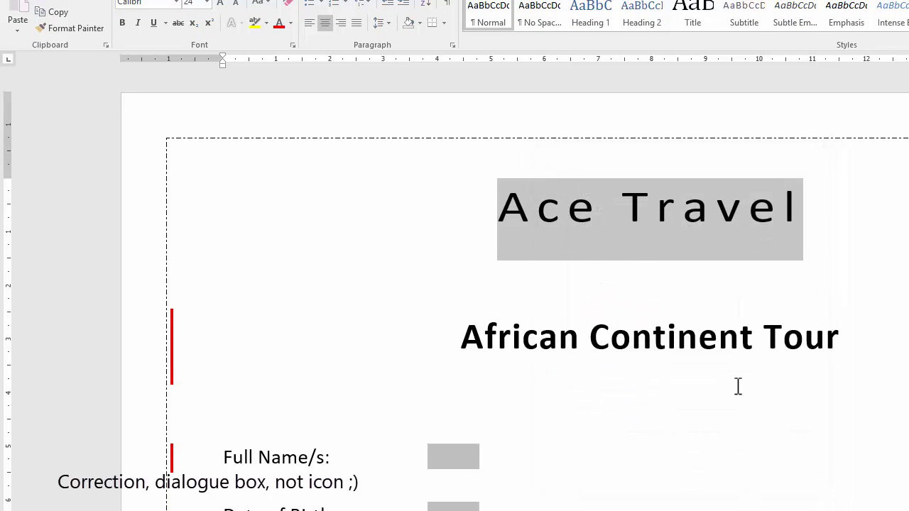
pyautogui.click(862, 323)
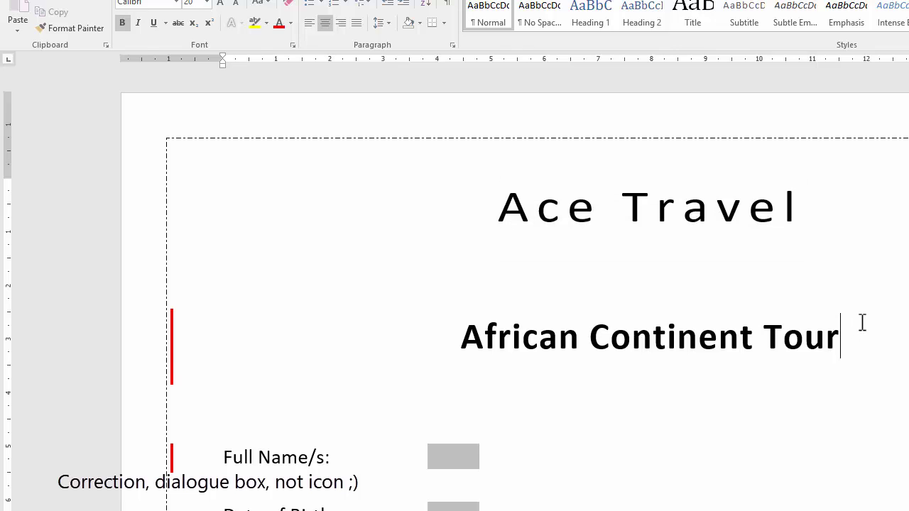
pyautogui.click(848, 225)
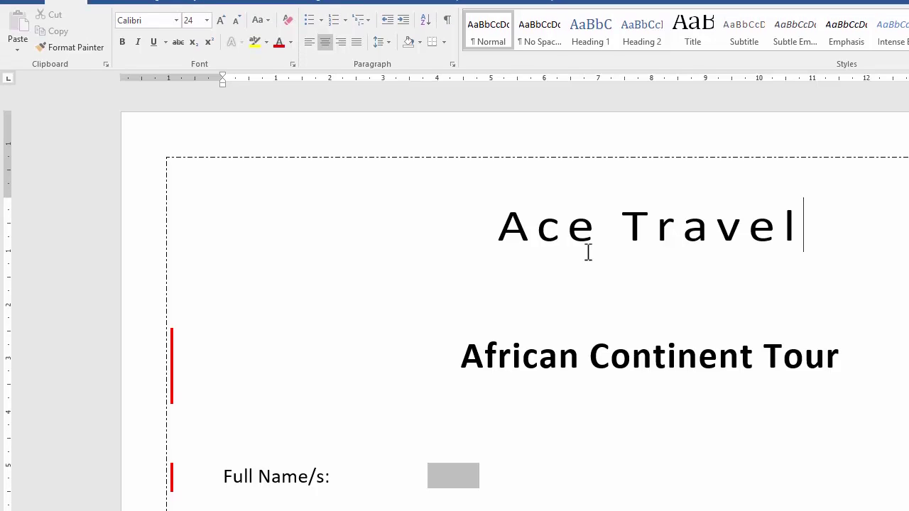
# - List the document's tracked changes in the Reviewing Pane and accept the Author's insertion of "r"
pyautogui.click(349, 35)
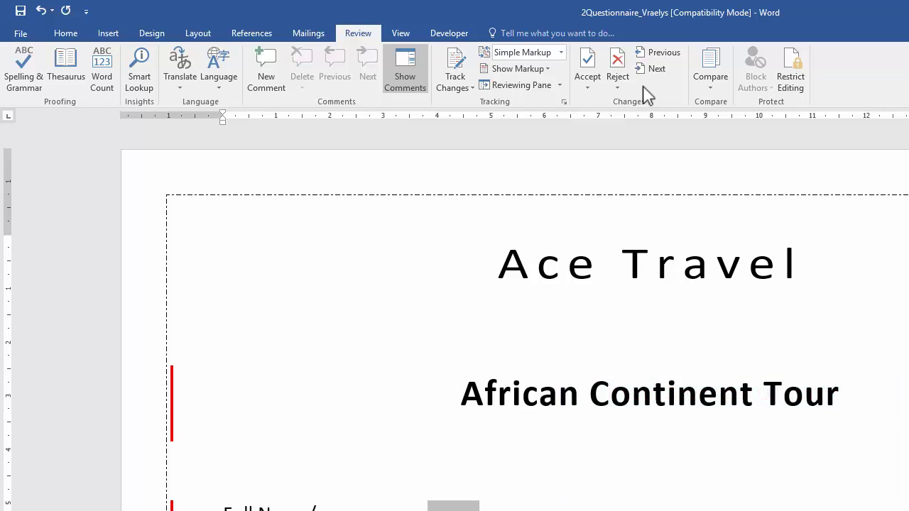
pyautogui.click(522, 86)
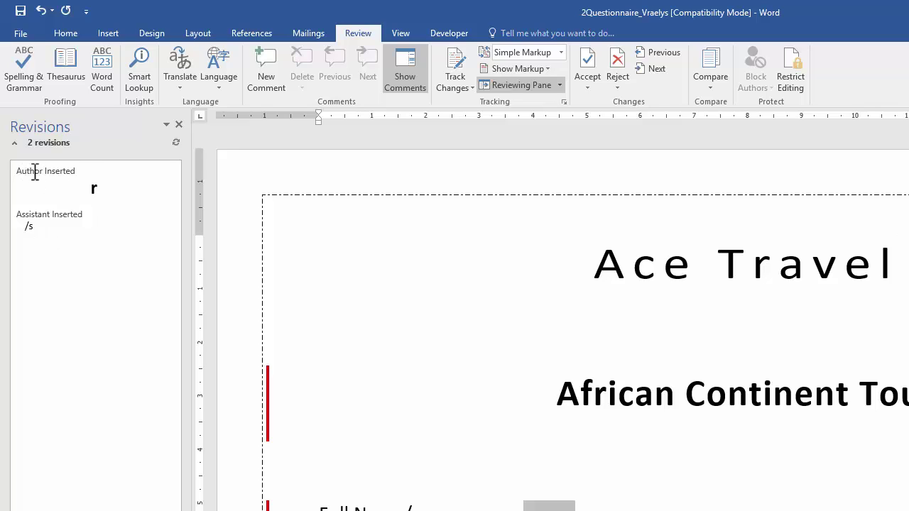
pyautogui.click(34, 174)
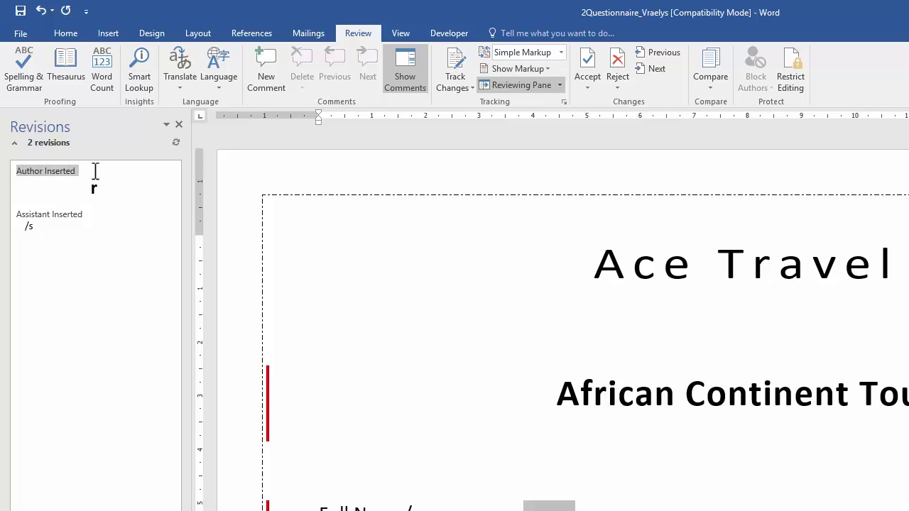
pyautogui.click(589, 65)
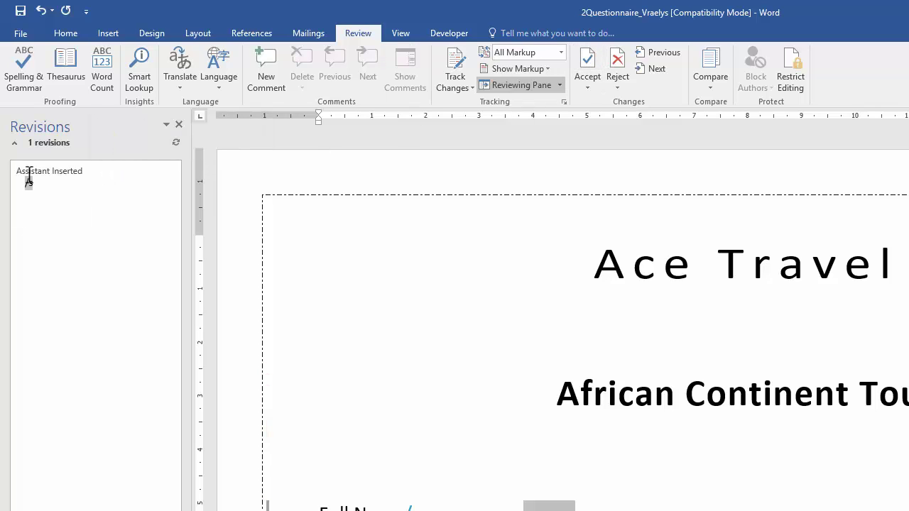
# - Reject the Assistant's tracked insertion of "/s" in the full name label and dismiss the message
pyautogui.moveTo(24, 175); pyautogui.dragTo(103, 184)
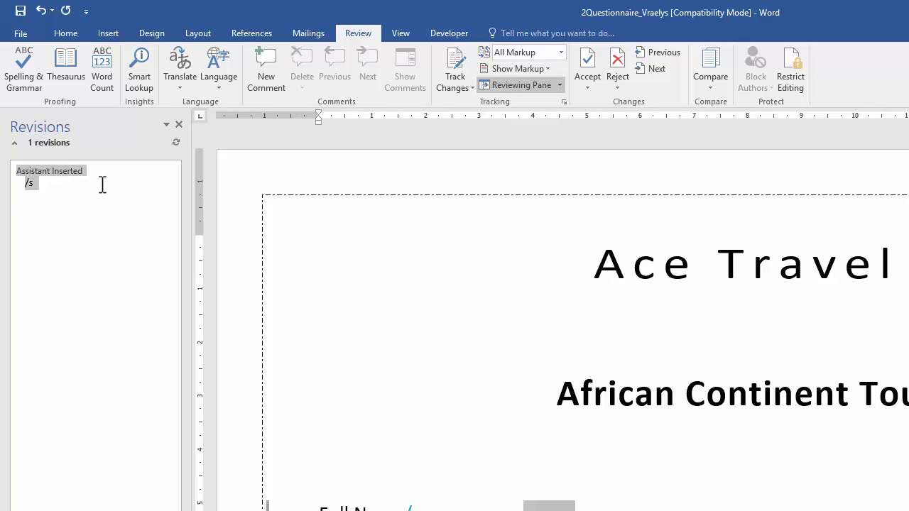
pyautogui.click(618, 65)
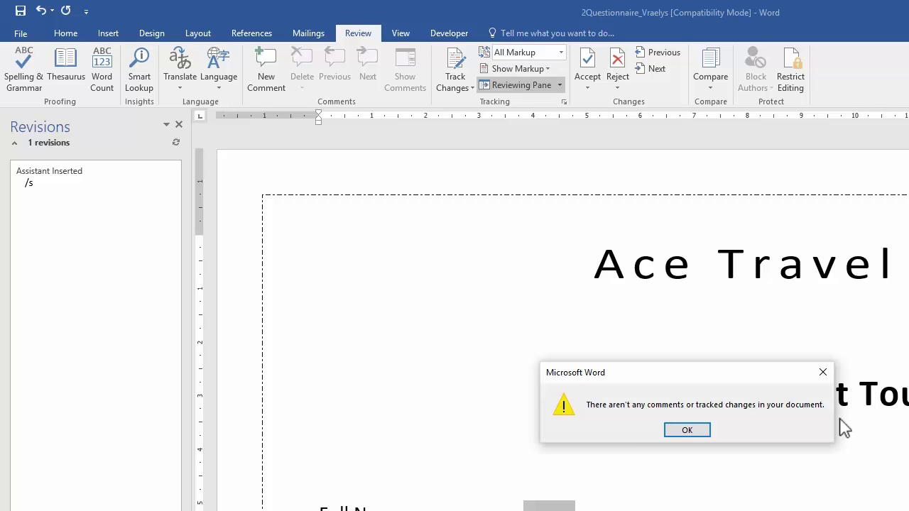
pyautogui.click(705, 435)
# - Open the form field options of the text field beside "Date of Birth:" and set its type to Date
pyautogui.scroll(-3, 780, 466)
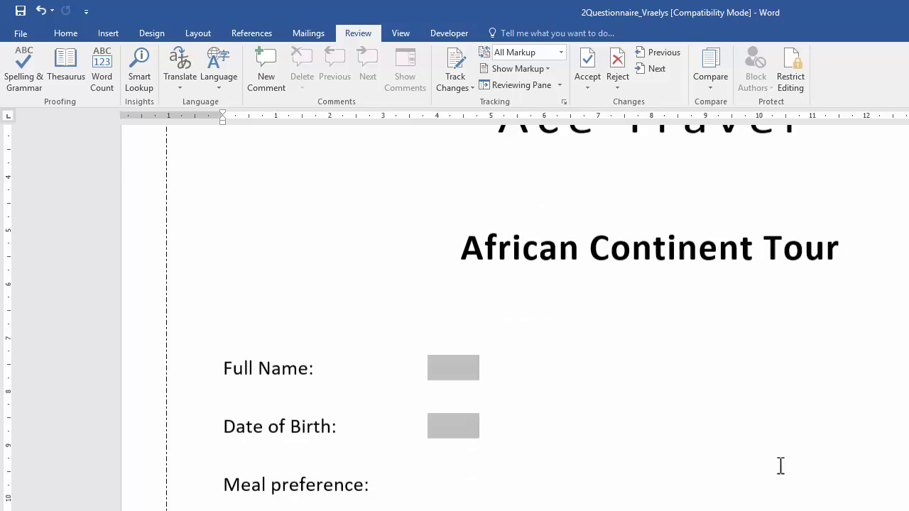
pyautogui.scroll(-4, 780, 466)
pyautogui.scroll(3, 773, 464)
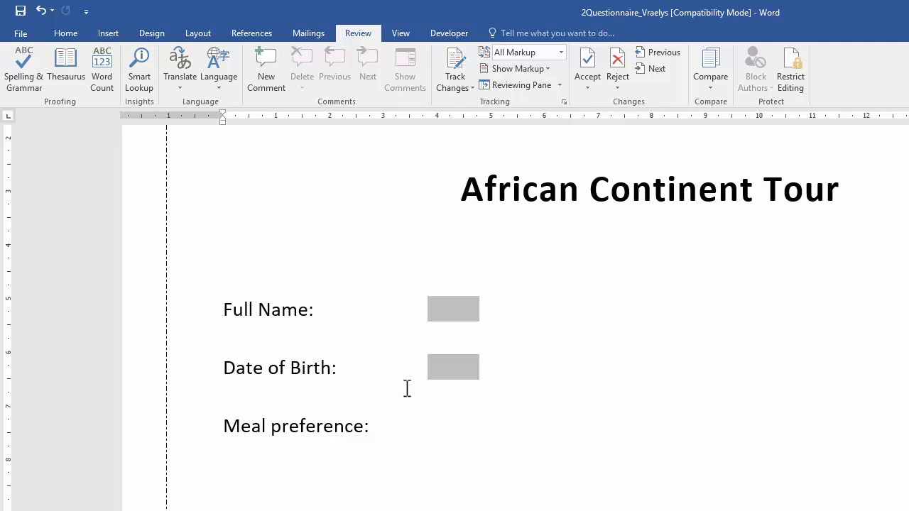
pyautogui.click(449, 369)
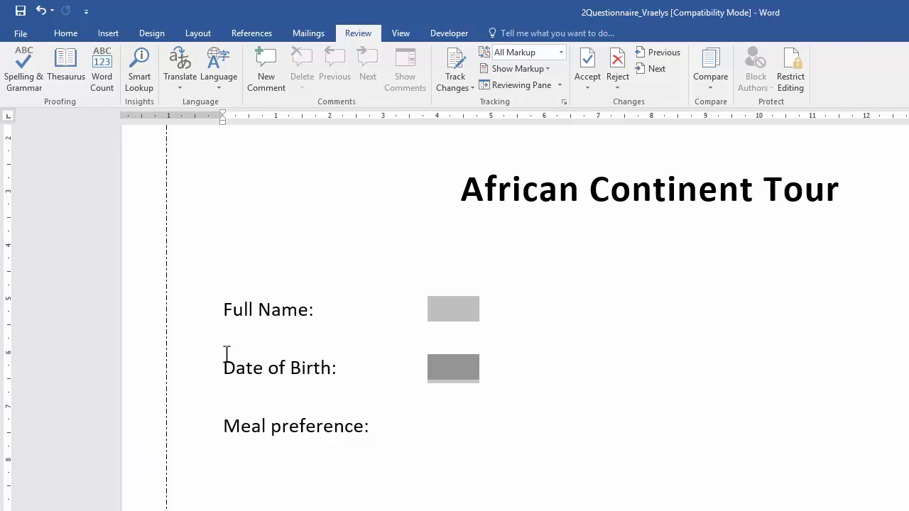
pyautogui.click(445, 34)
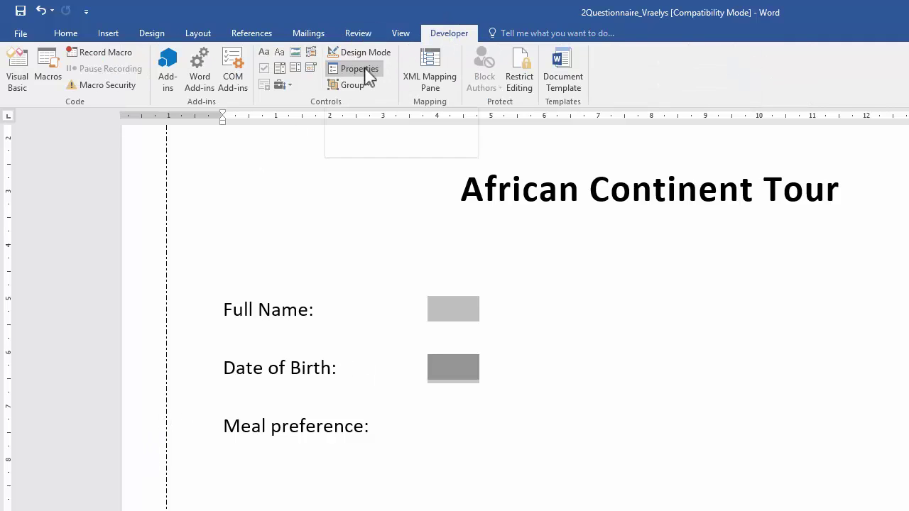
pyautogui.click(453, 368)
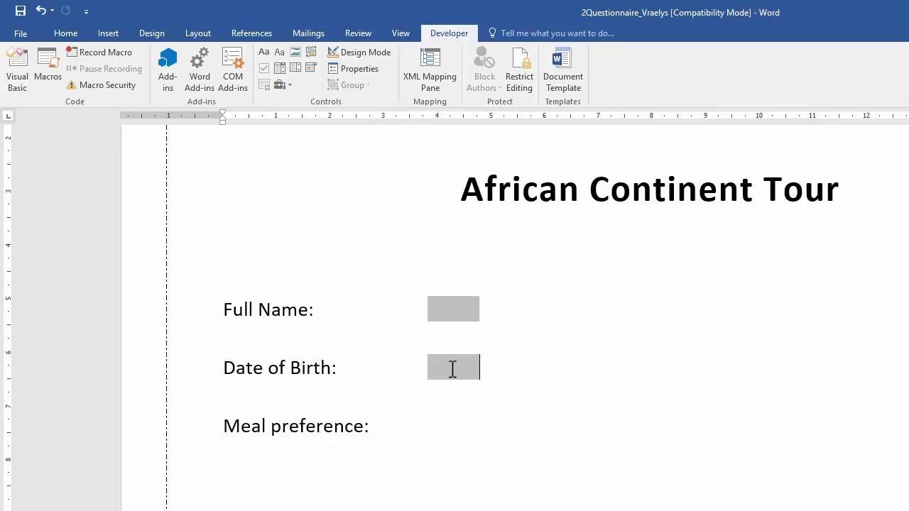
pyautogui.rightClick(452, 368)
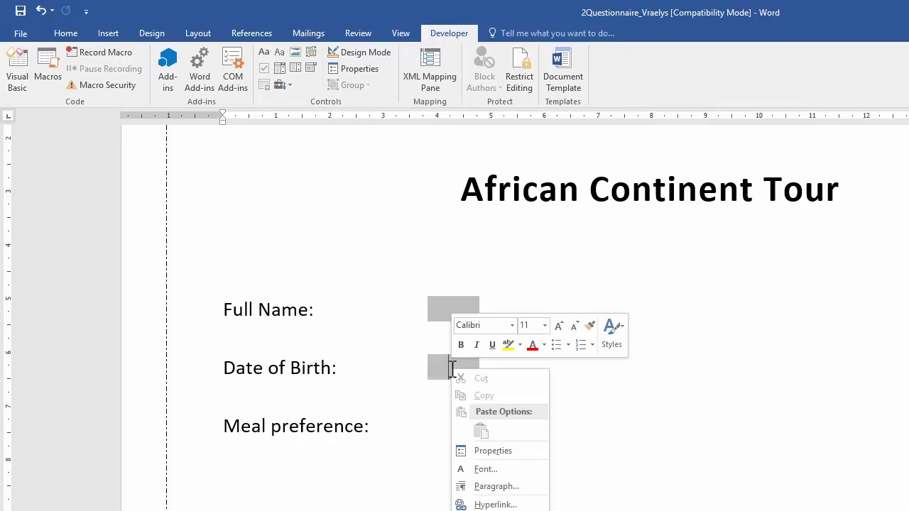
pyautogui.click(507, 454)
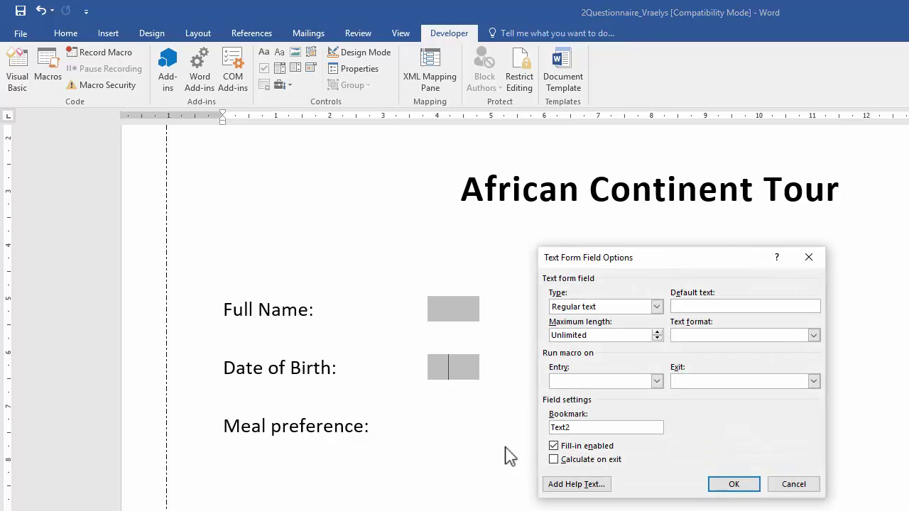
pyautogui.click(656, 307)
pyautogui.click(615, 338)
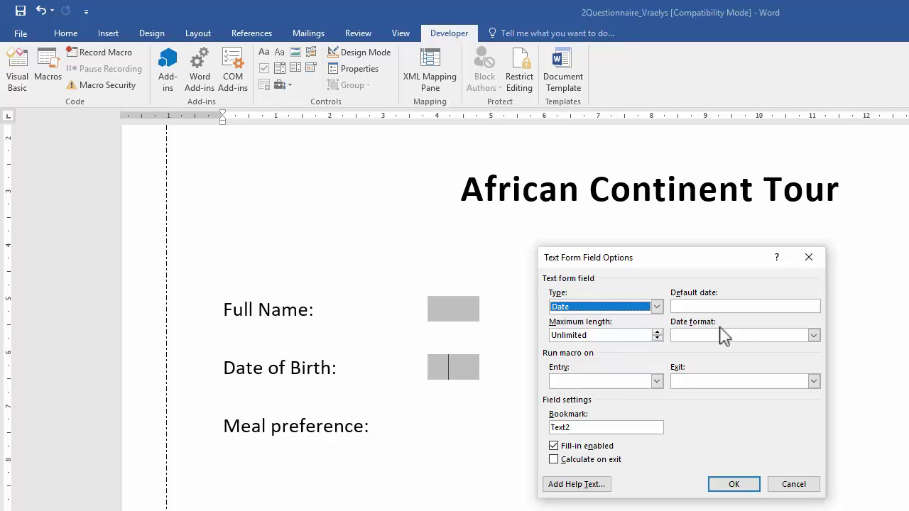
# - Set the date format of the Date of Birth form field to yyyy-MM-dd
pyautogui.click(814, 336)
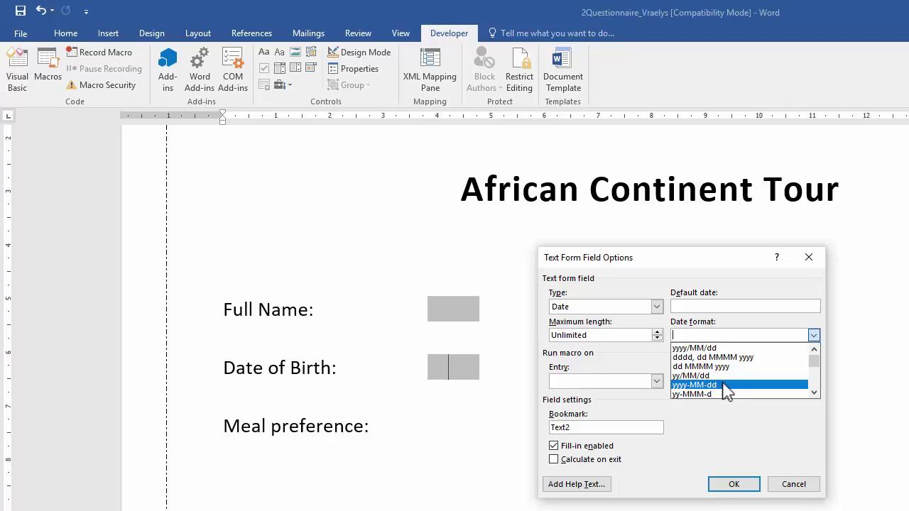
pyautogui.click(722, 384)
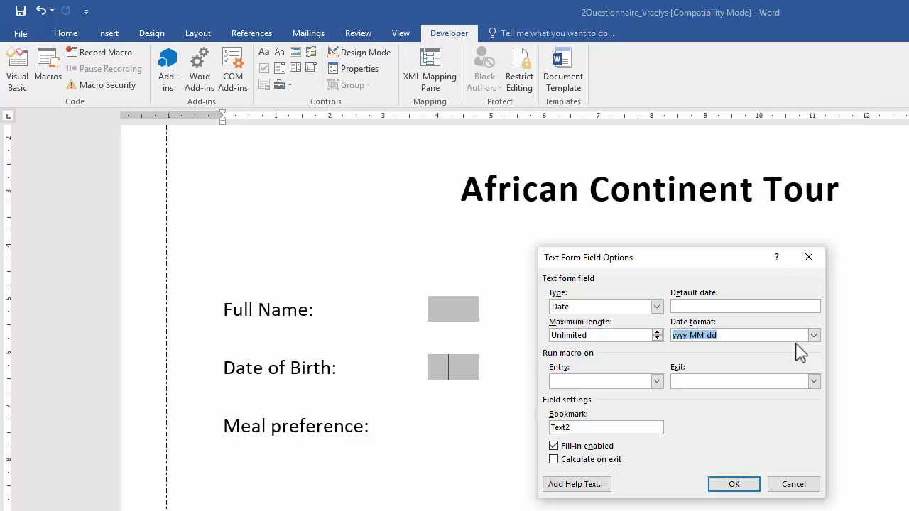
pyautogui.click(814, 336)
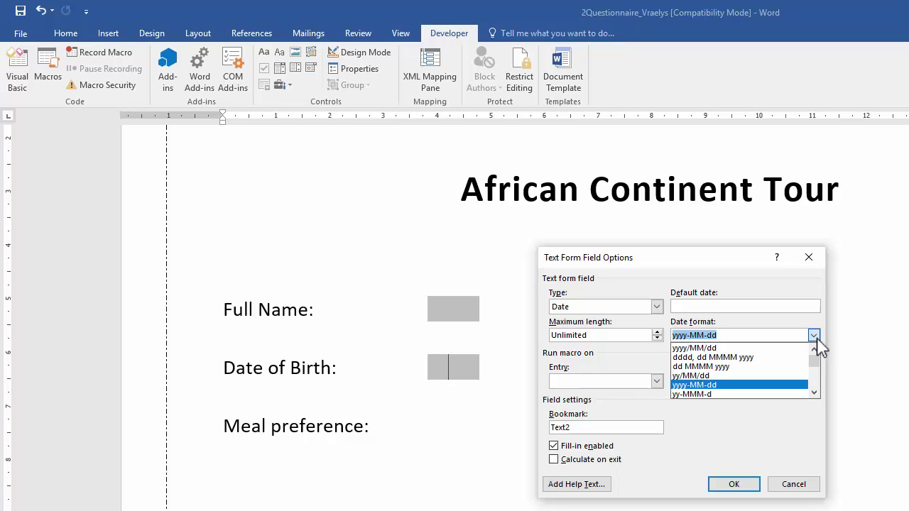
pyautogui.click(814, 336)
pyautogui.click(815, 338)
pyautogui.click(731, 335)
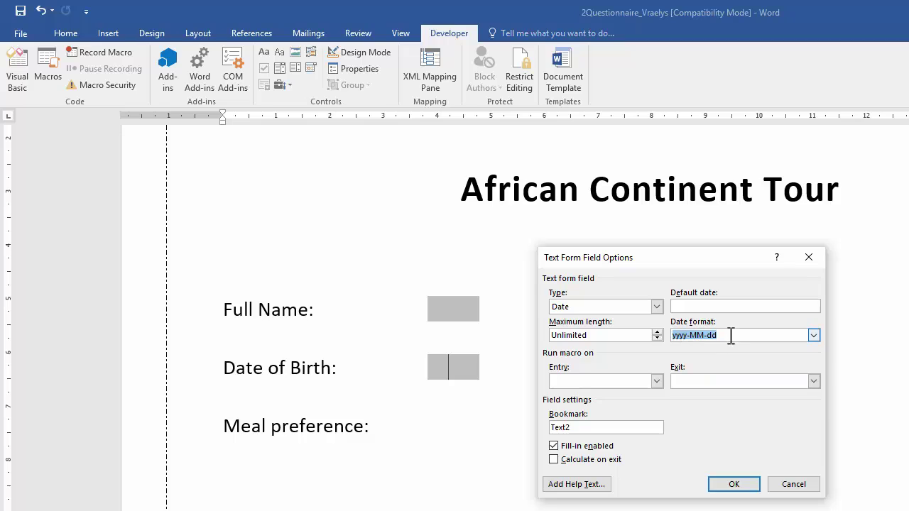
pyautogui.click(738, 337)
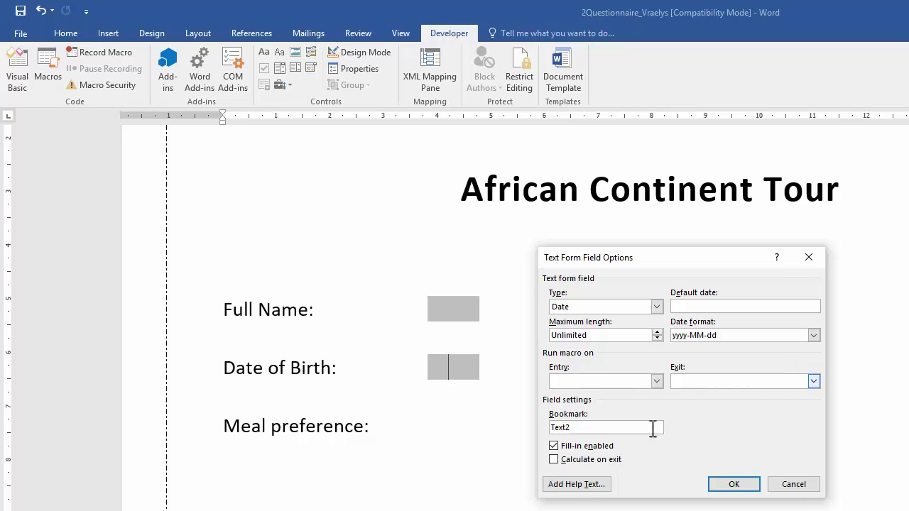
# - Add the custom status bar help text "yyyy-MM-dd" to the Date of Birth field and apply the field options
pyautogui.click(581, 487)
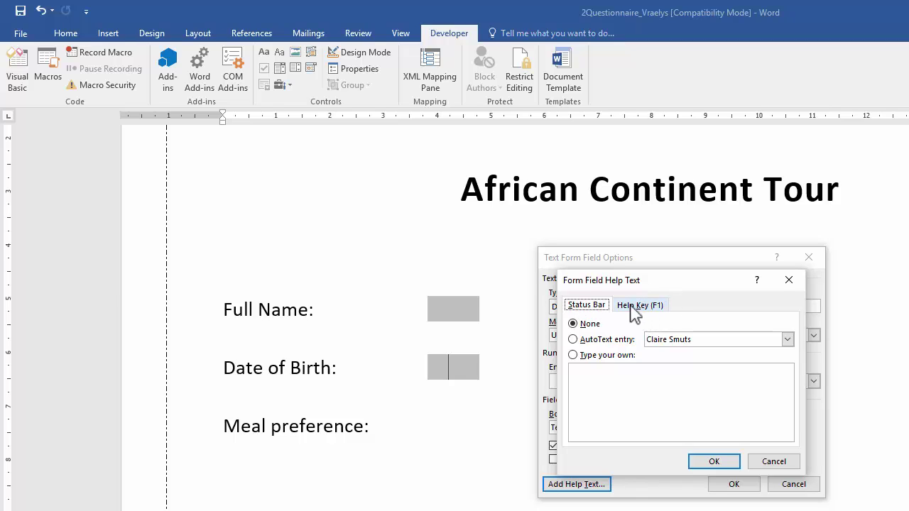
pyautogui.click(587, 377)
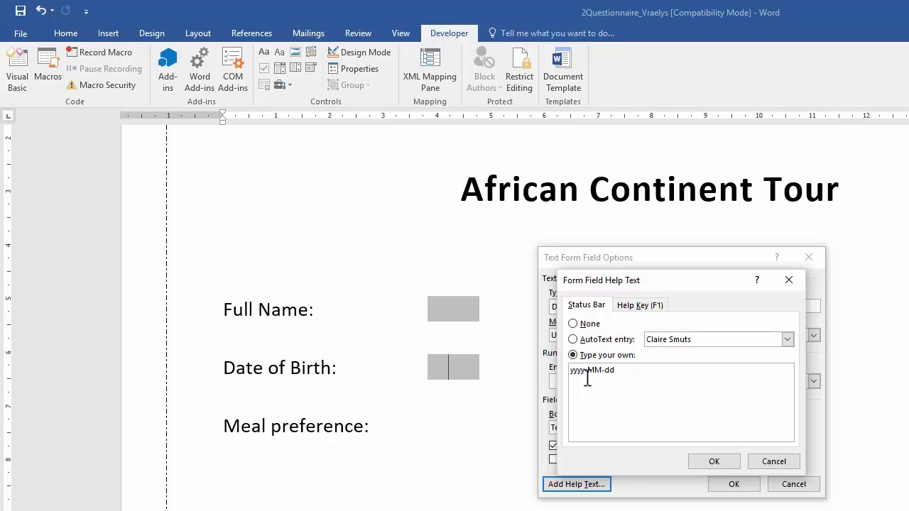
pyautogui.click(712, 461)
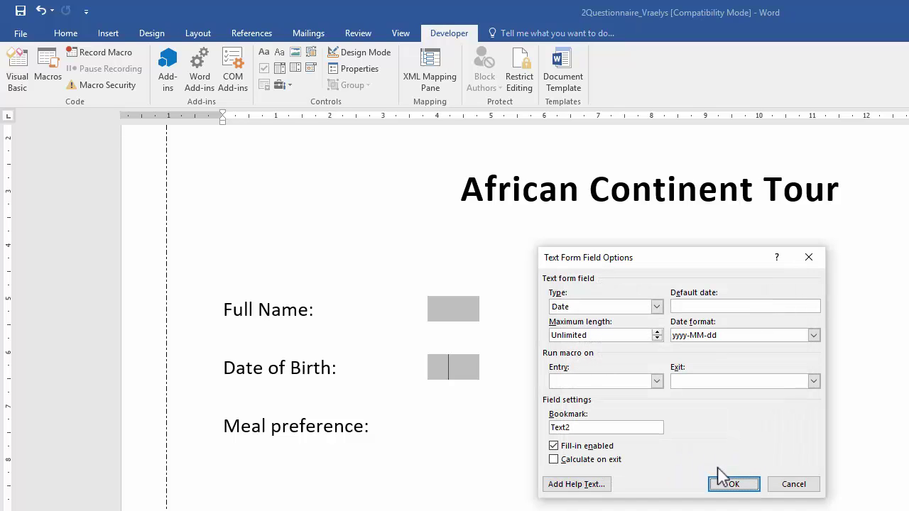
pyautogui.click(727, 485)
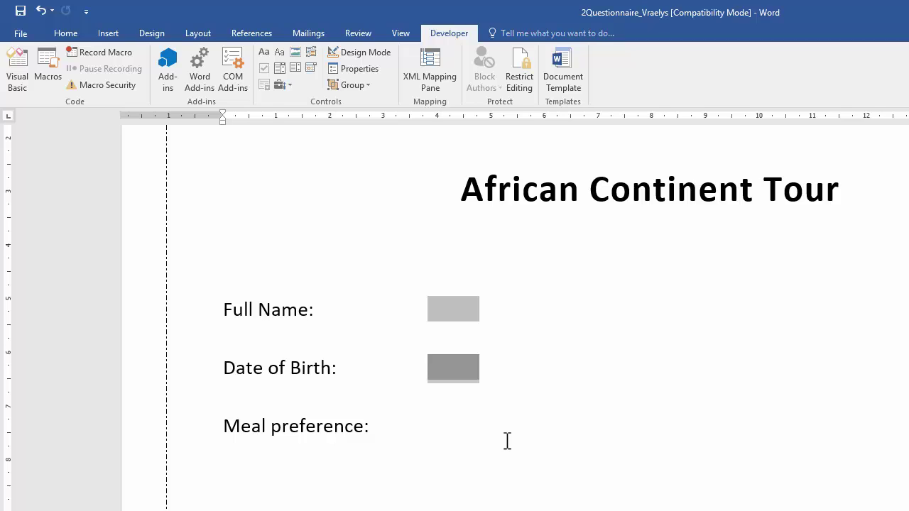
# - Insert a combo box content control beside "Meal preference:"
pyautogui.click(440, 424)
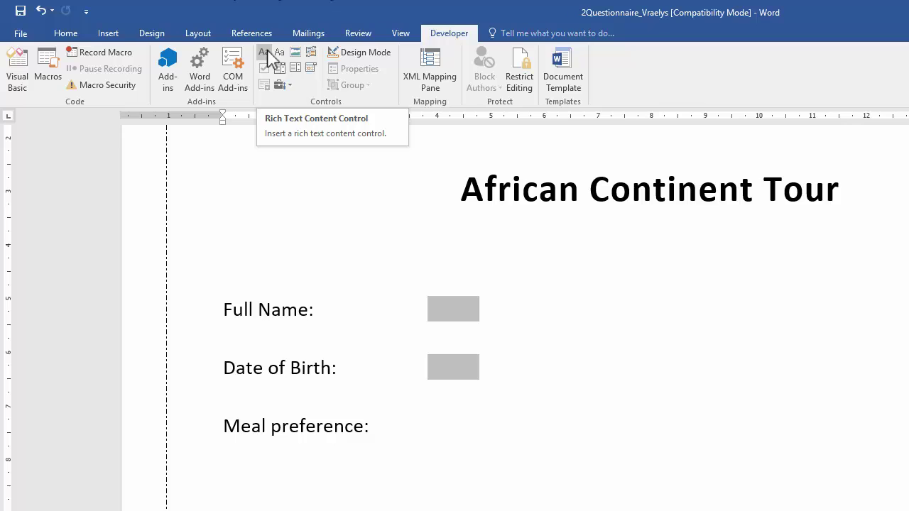
pyautogui.click(282, 86)
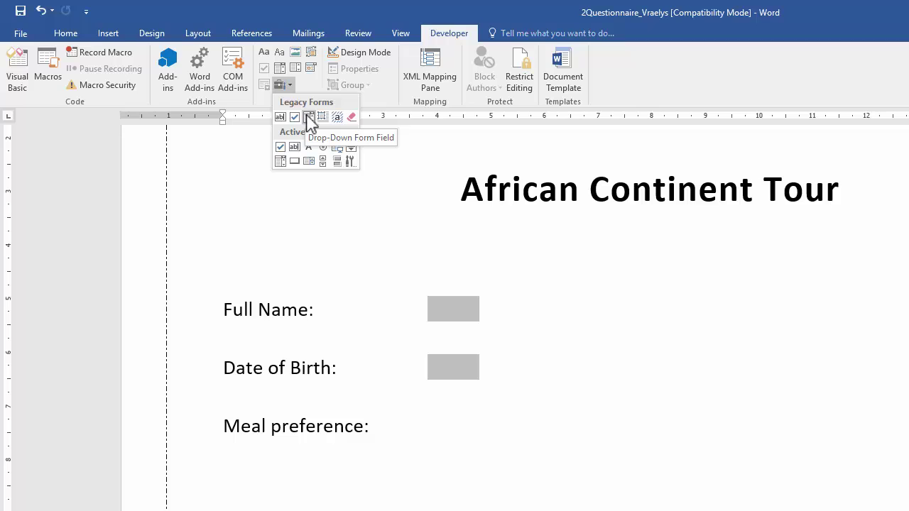
pyautogui.click(282, 86)
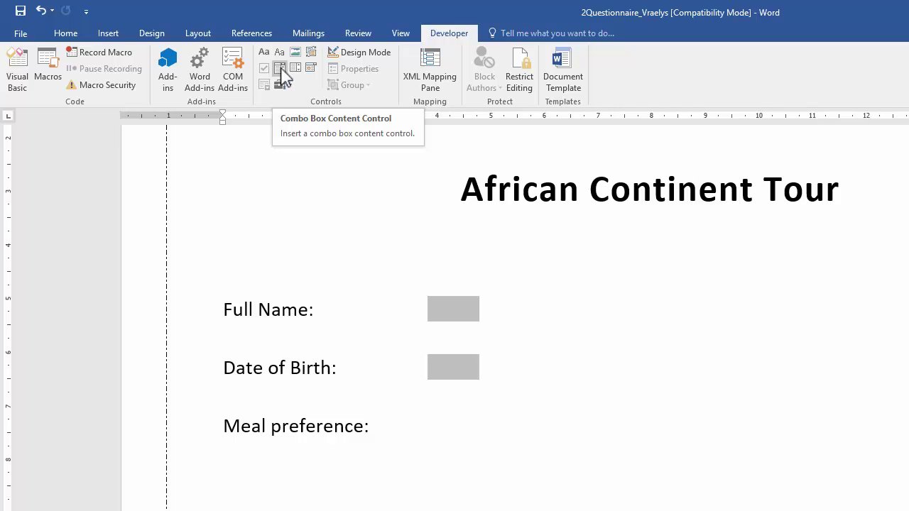
pyautogui.click(282, 74)
pyautogui.rightClick(455, 432)
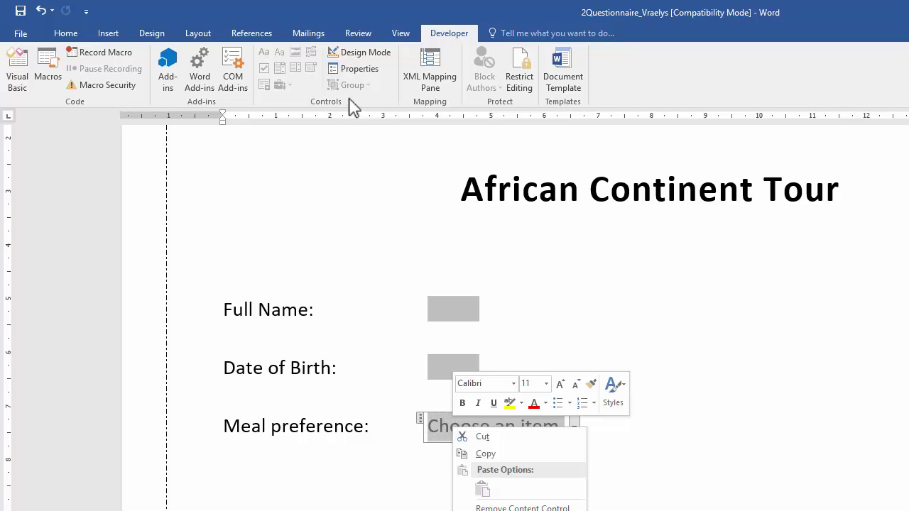
pyautogui.click(442, 441)
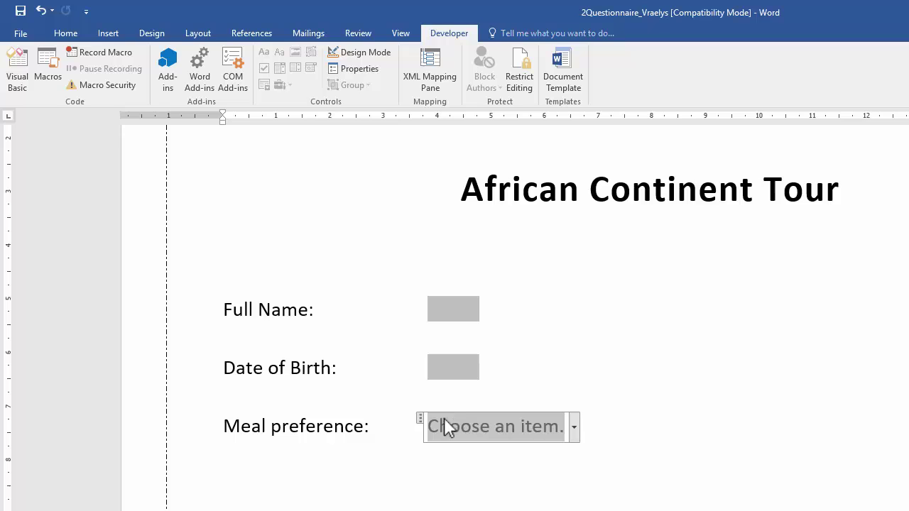
# - Open the properties of the Meal preference combo box and add the choices "Vegetarian" and "White meat"
pyautogui.click(354, 70)
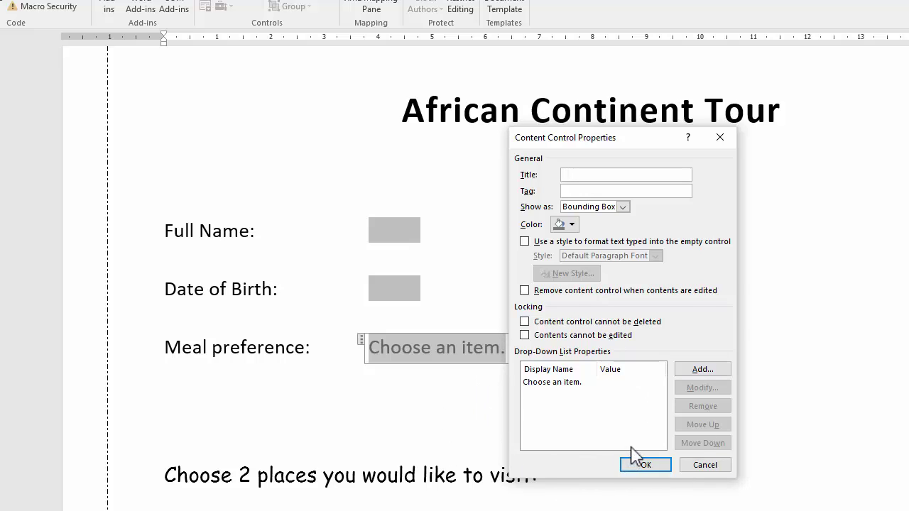
pyautogui.click(695, 372)
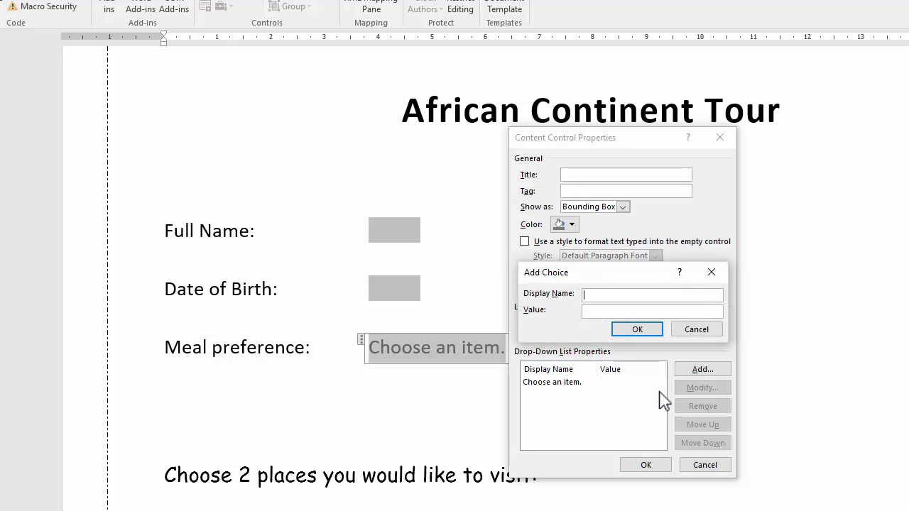
pyautogui.write('Vegetarian')
pyautogui.press('Return')
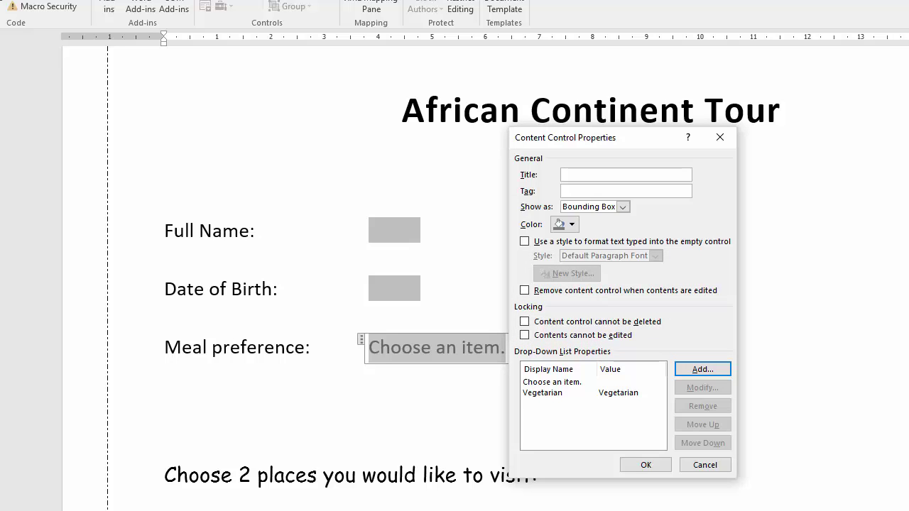
pyautogui.press('Return')
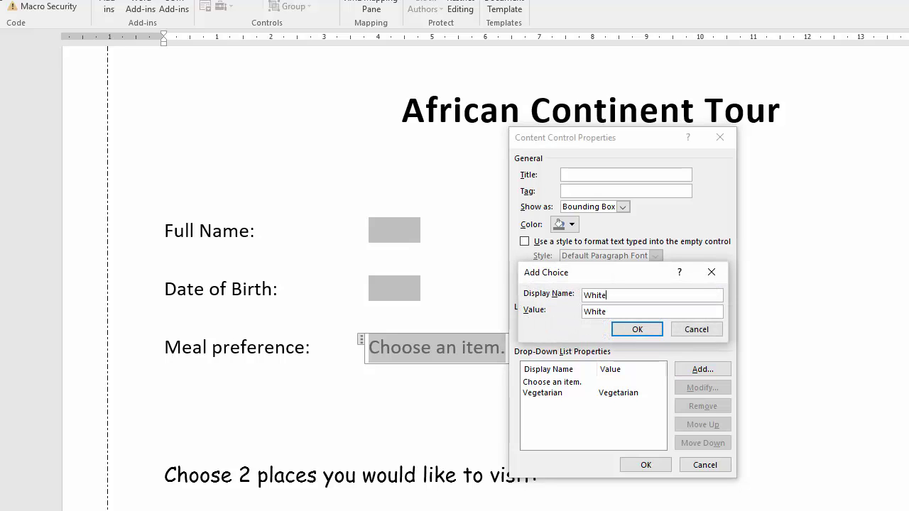
pyautogui.write('White meat')
pyautogui.press('Return')
# - Add the choice "Red meat" to the Meal preference combo box and apply its properties
pyautogui.press('Return')
pyautogui.write('Red')
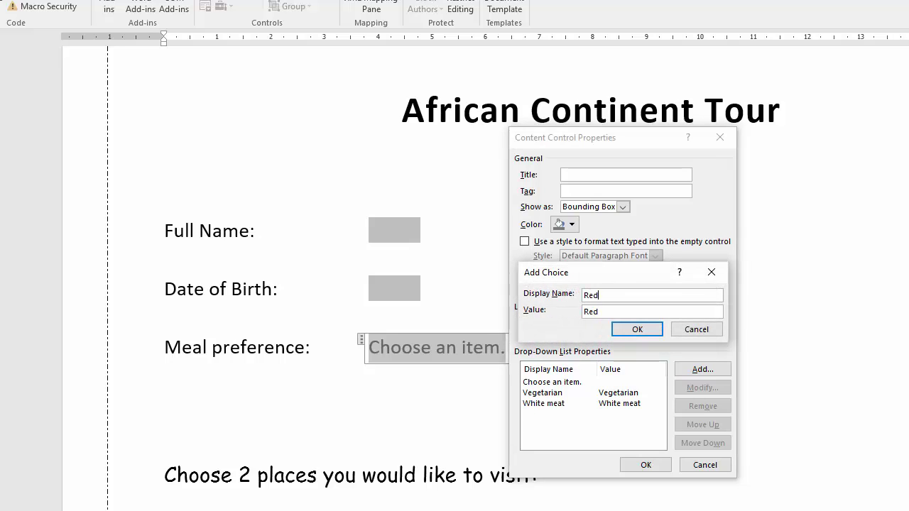
pyautogui.write(' meat')
pyautogui.press('Return')
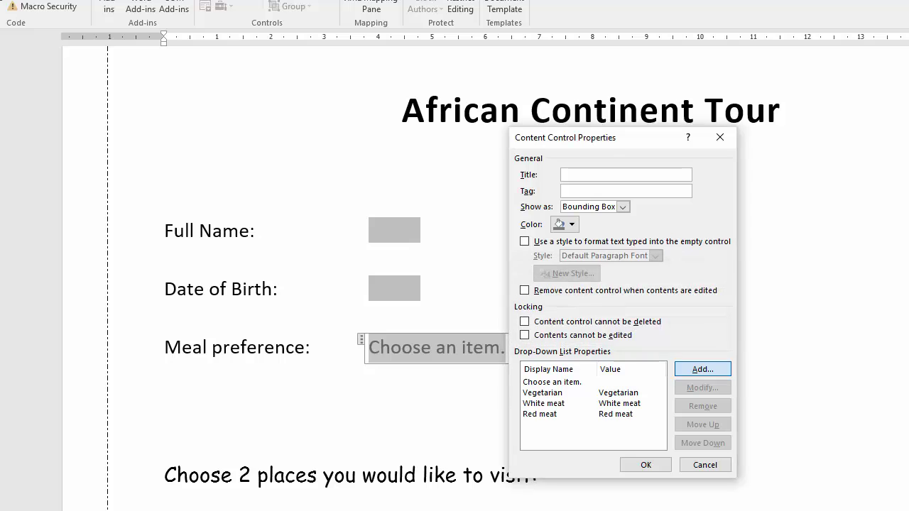
pyautogui.press('Return')
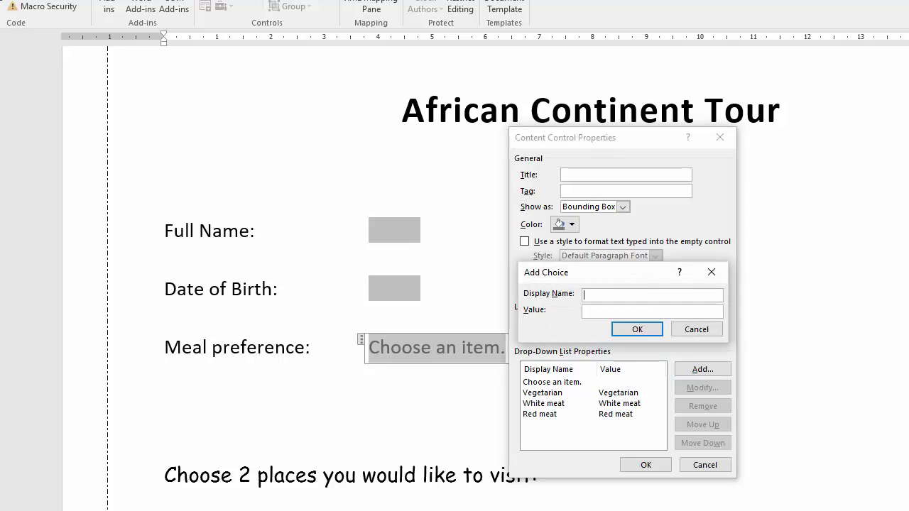
pyautogui.click(696, 329)
pyautogui.click(656, 471)
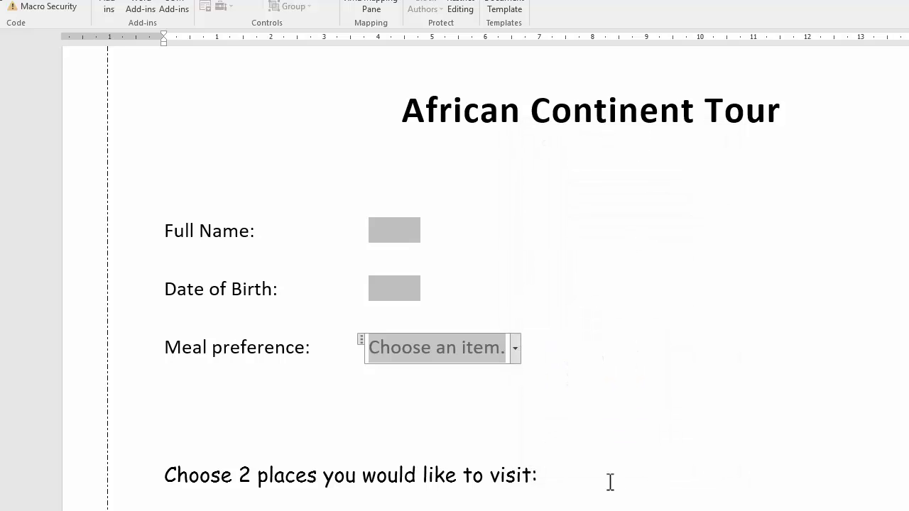
# - Check the choices offered by the Meal preference combo box, leaving none selected
pyautogui.click(516, 350)
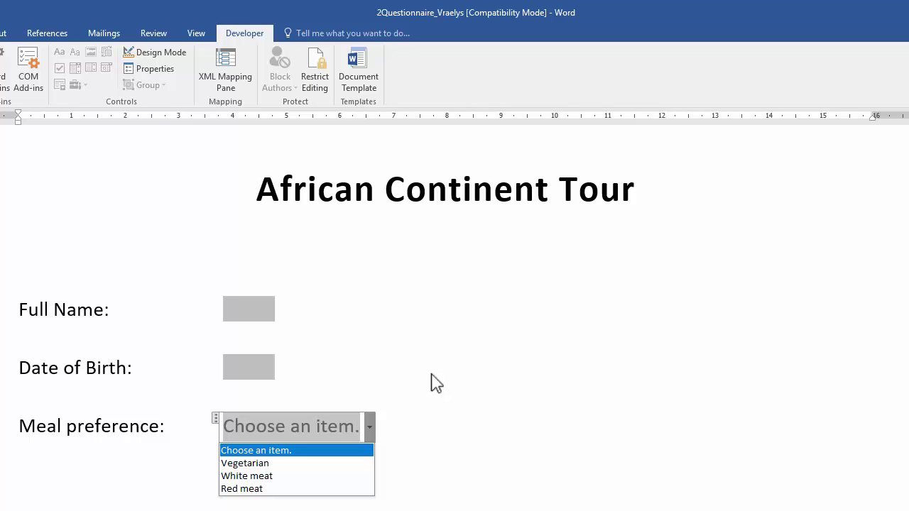
pyautogui.press('Escape')
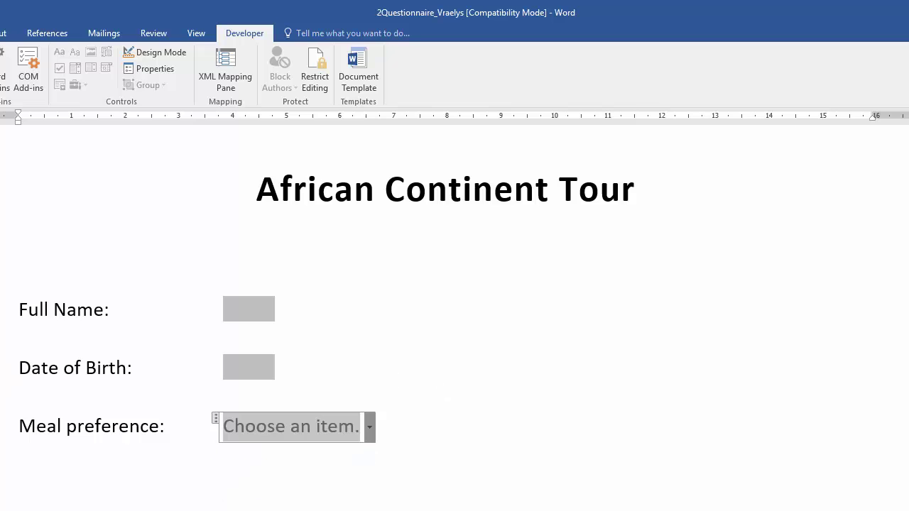
pyautogui.click(495, 379)
# - Locate "Choose 2 places you would like to visit:" and switch to Acrobat Reader DC to examine question 2.6 in the exam paper
pyautogui.scroll(-7, 495, 379)
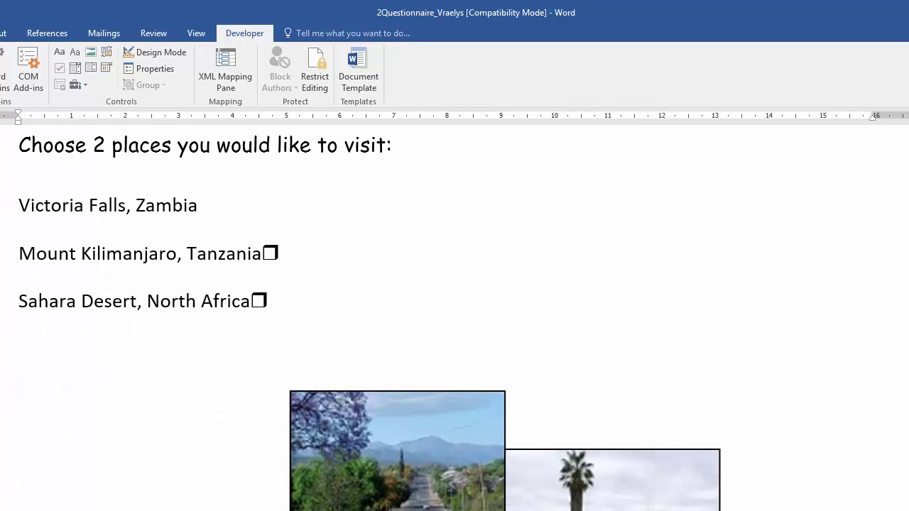
pyautogui.hotkey('alt', 'Tab')
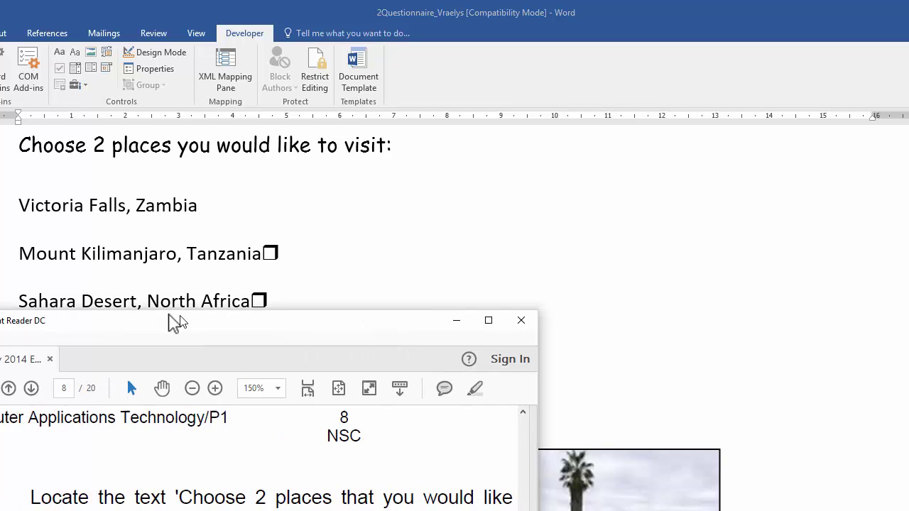
pyautogui.moveTo(170, 320); pyautogui.dragTo(395, 6)
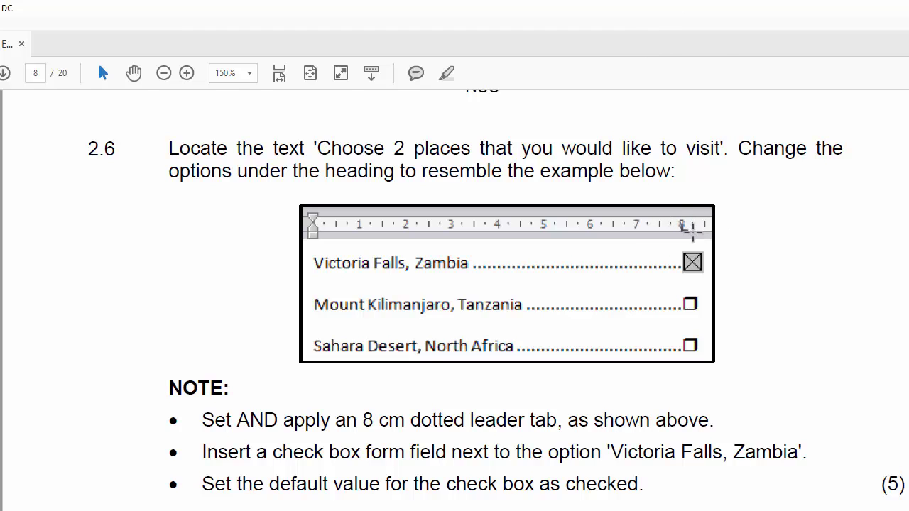
# - Switch back to the questionnaire in Word, check that the ruler is enabled, and show the formatting marks
pyautogui.hotkey('alt', 'Tab')
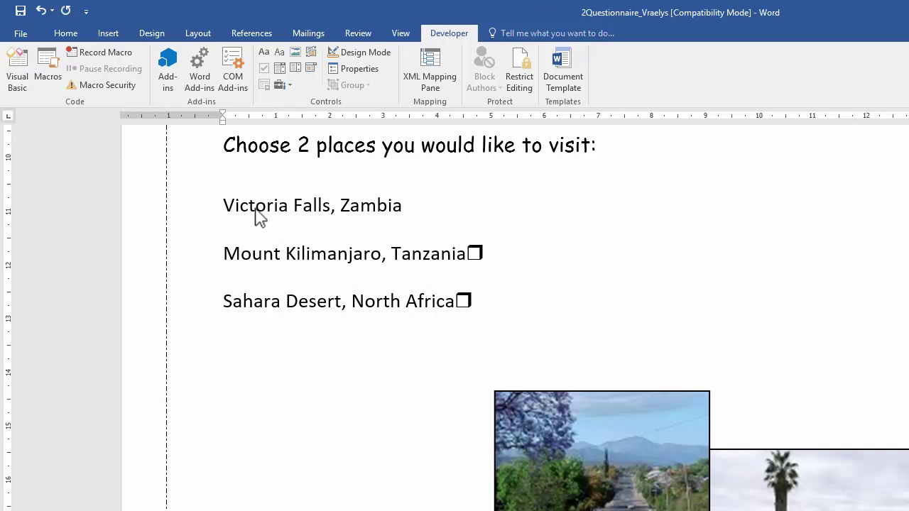
pyautogui.click(293, 205)
pyautogui.click(7, 117)
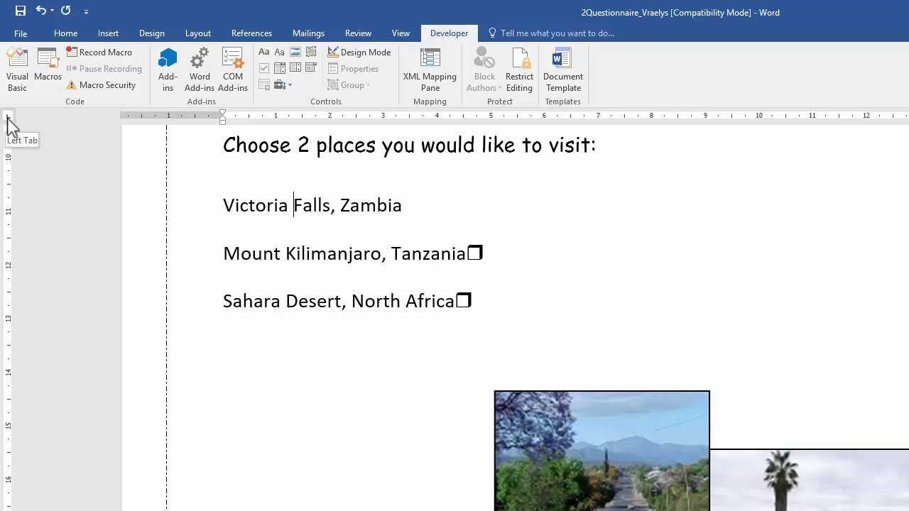
pyautogui.scroll(-1, 529, 223)
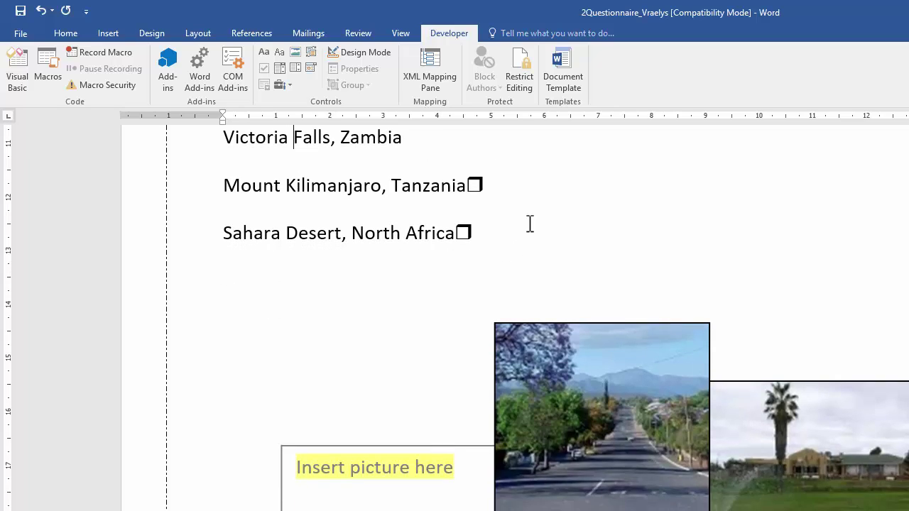
pyautogui.scroll(1, 529, 223)
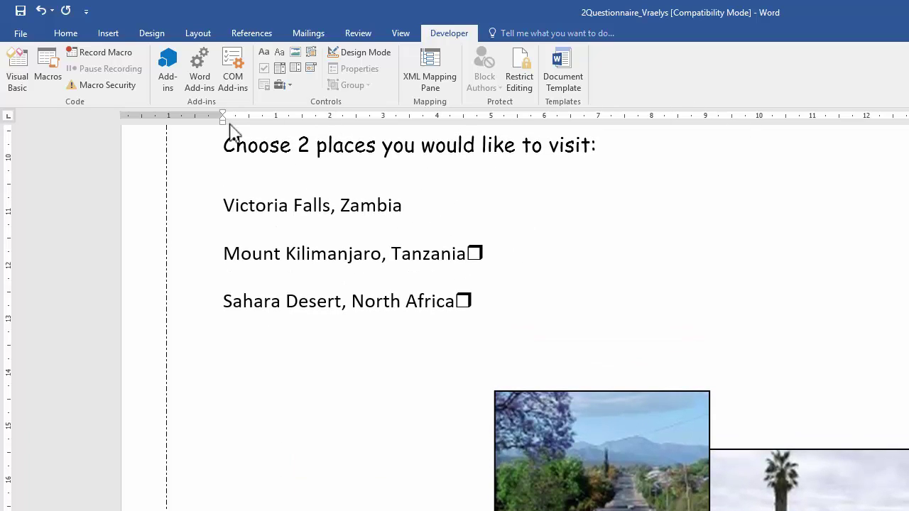
pyautogui.click(402, 37)
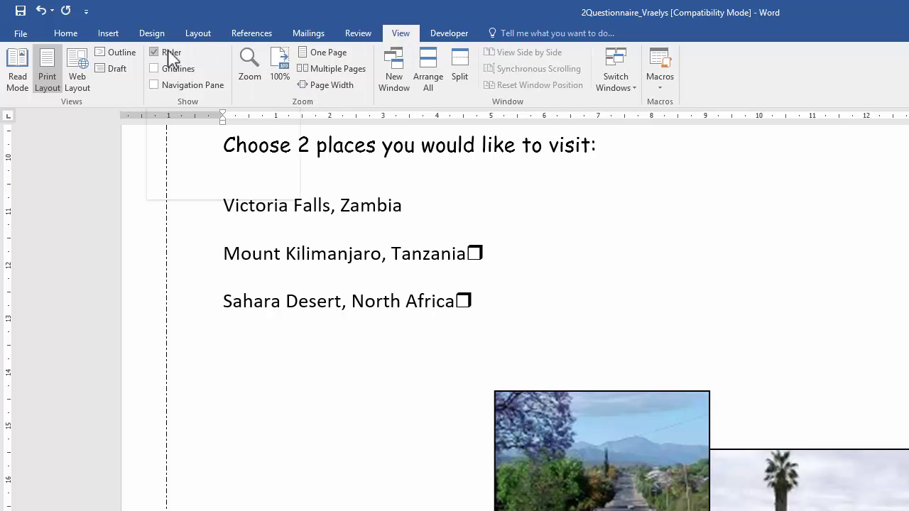
pyautogui.click(462, 210)
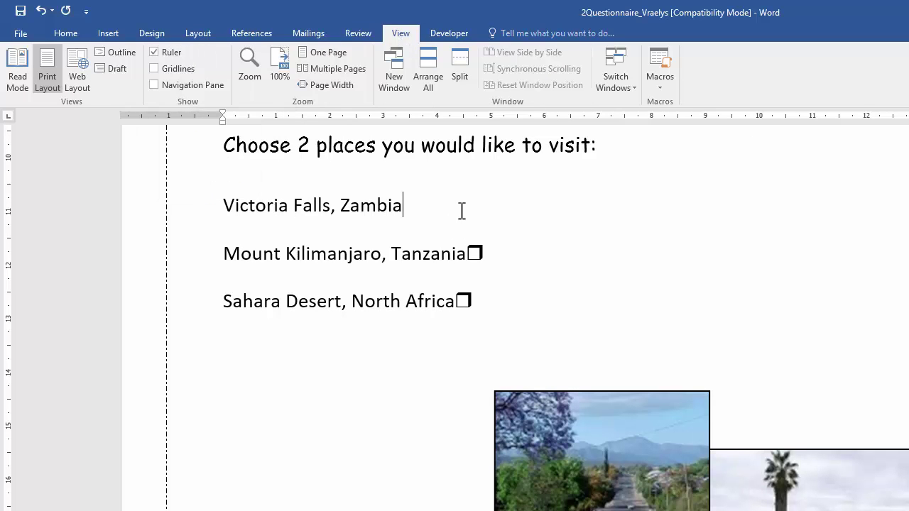
pyautogui.click(65, 35)
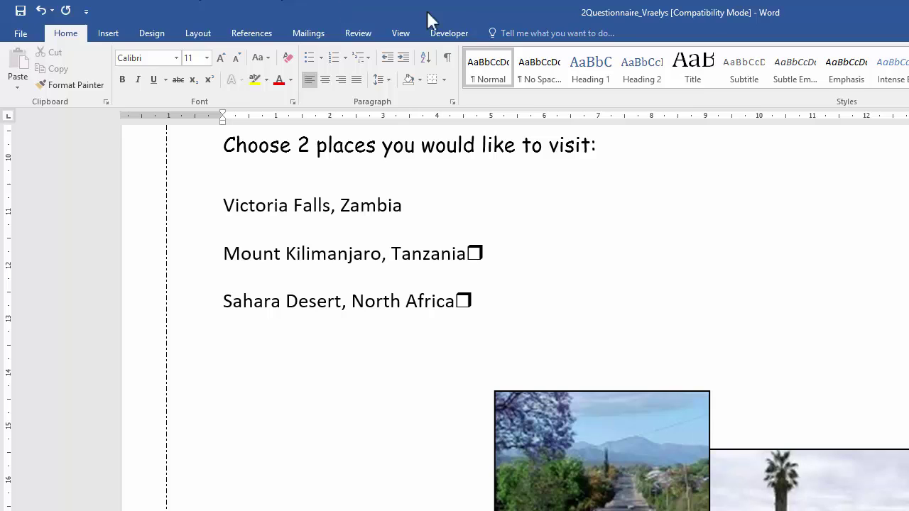
pyautogui.click(447, 63)
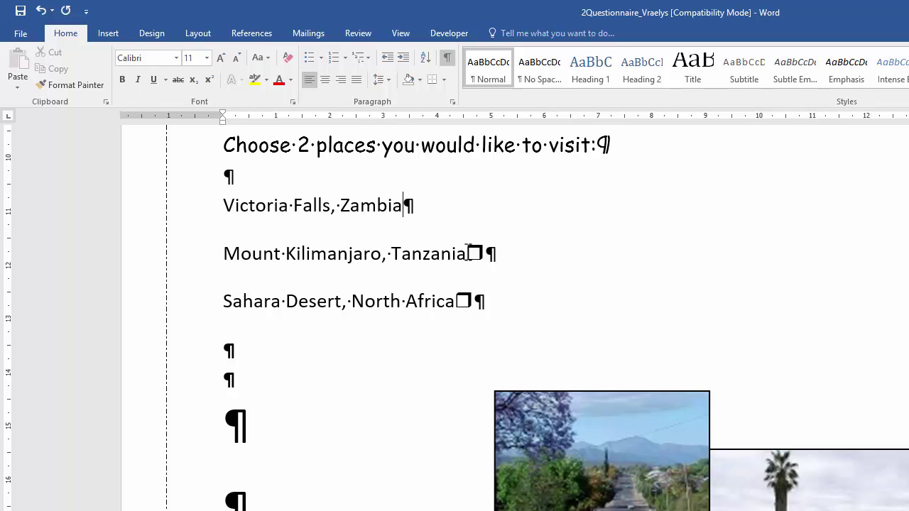
# - Insert a tab after "Victoria Falls, Zambia" and before the boxes of the Mount Kilimanjaro and Sahara Desert options
pyautogui.press('Tab')
pyautogui.press('Tab')
pyautogui.press('Tab')
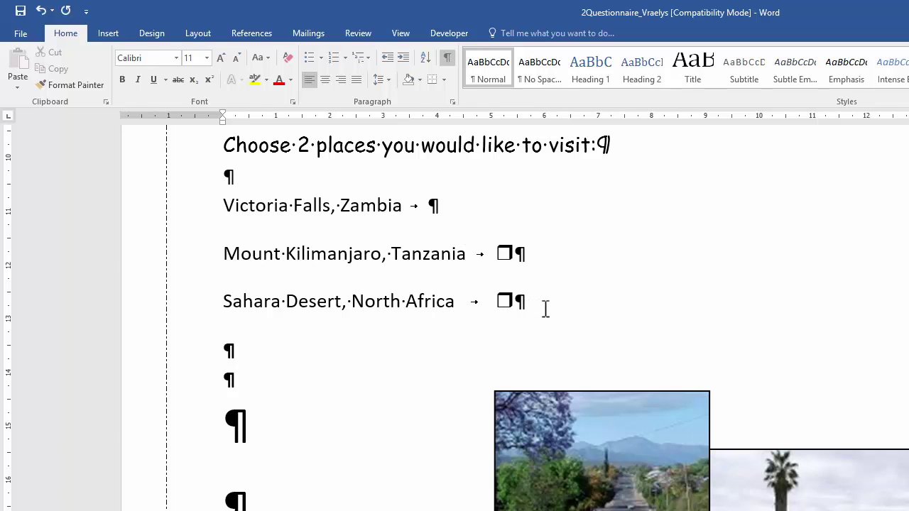
# - Set a left tab stop at 8 cm for the three places-to-visit options together
pyautogui.moveTo(545, 308); pyautogui.dragTo(234, 206)
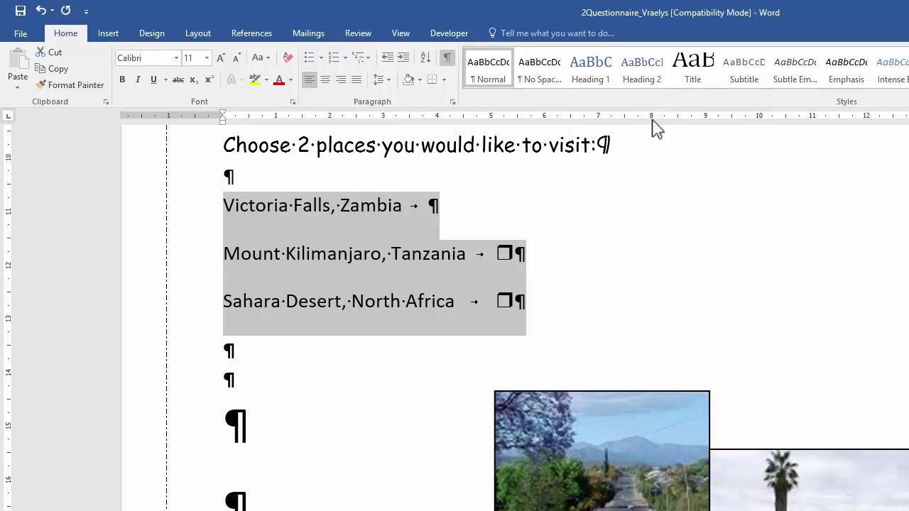
pyautogui.click(444, 208)
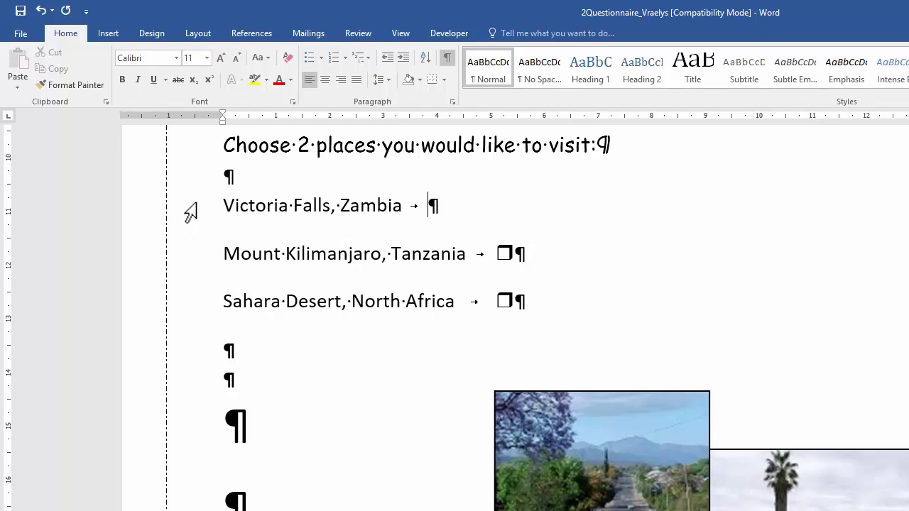
pyautogui.moveTo(190, 212); pyautogui.dragTo(207, 311)
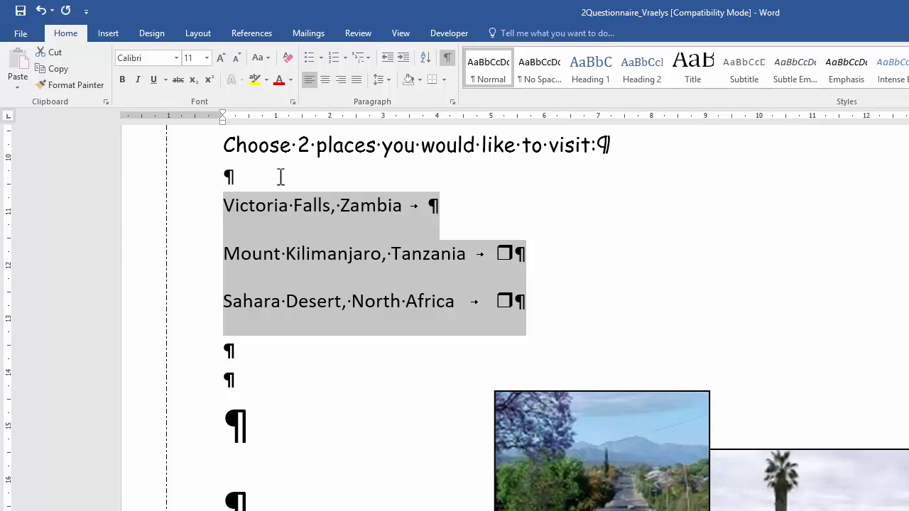
pyautogui.click(8, 117)
pyautogui.click(8, 116)
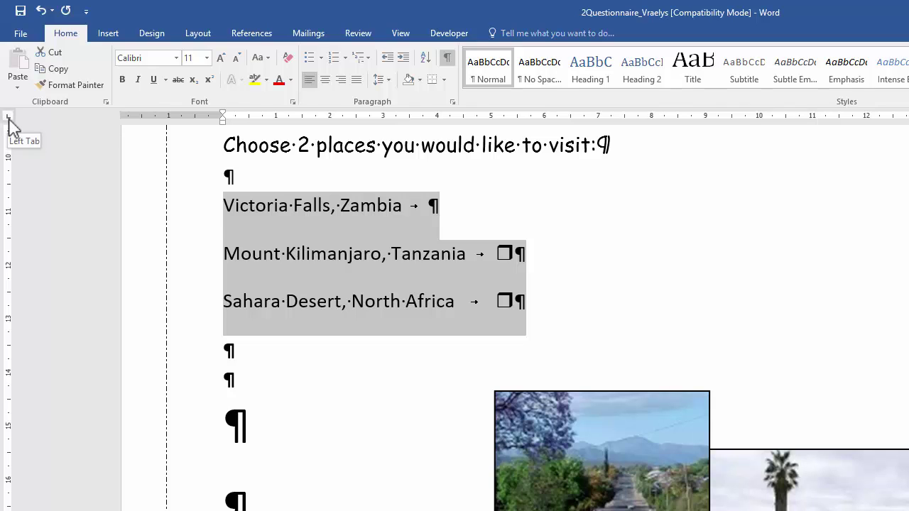
pyautogui.scroll(-2, 361, 239)
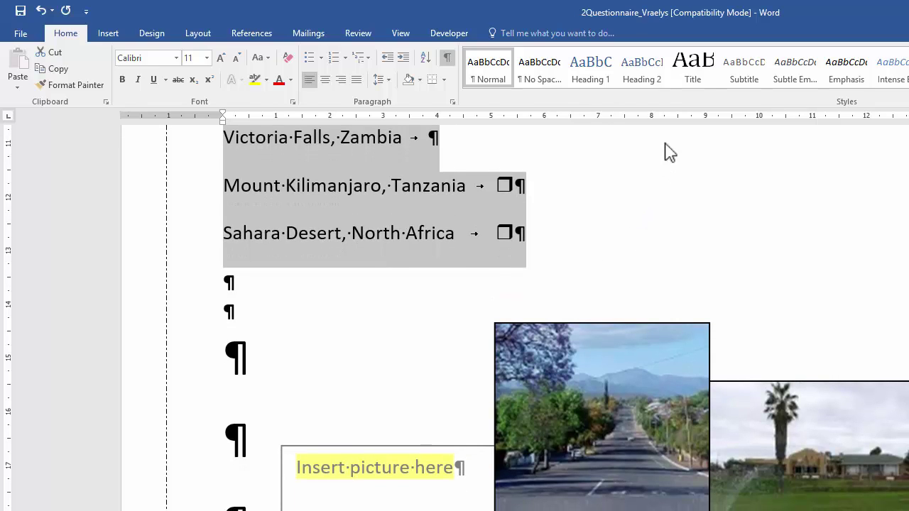
pyautogui.click(651, 117)
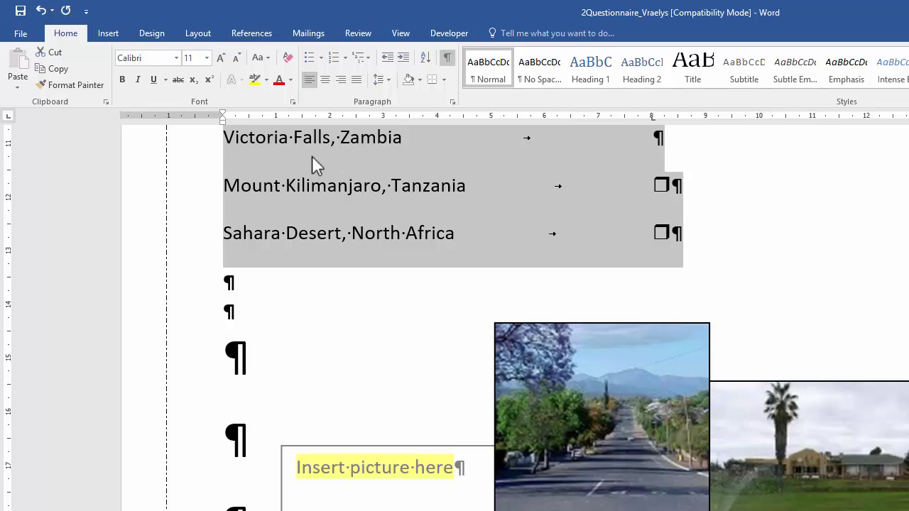
pyautogui.scroll(1, 392, 211)
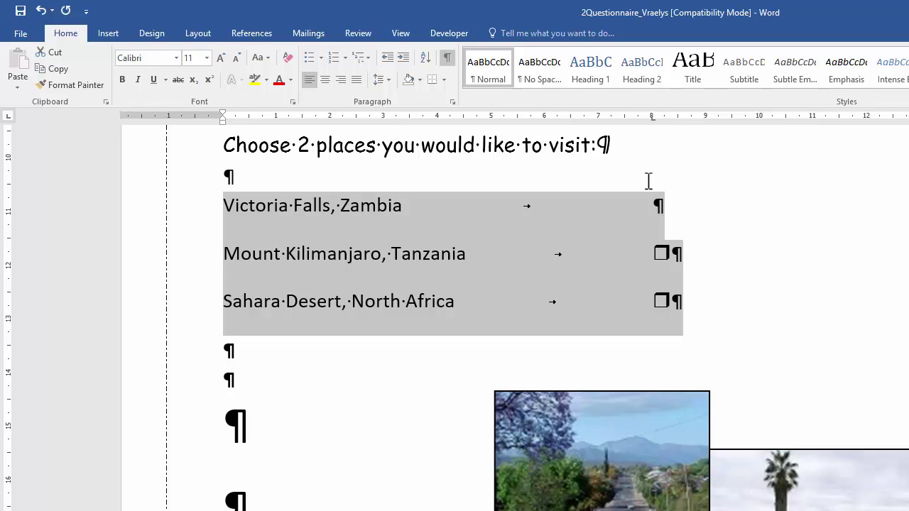
pyautogui.scroll(-1, 650, 284)
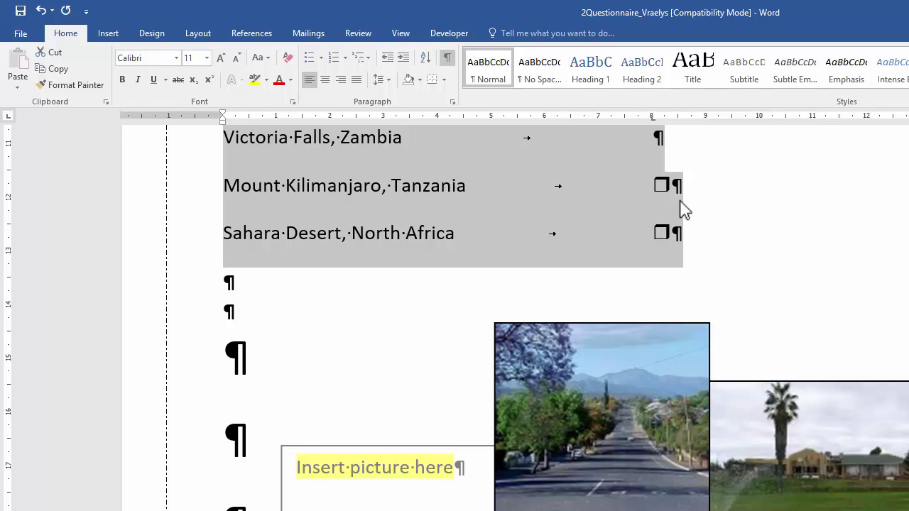
pyautogui.scroll(1, 659, 216)
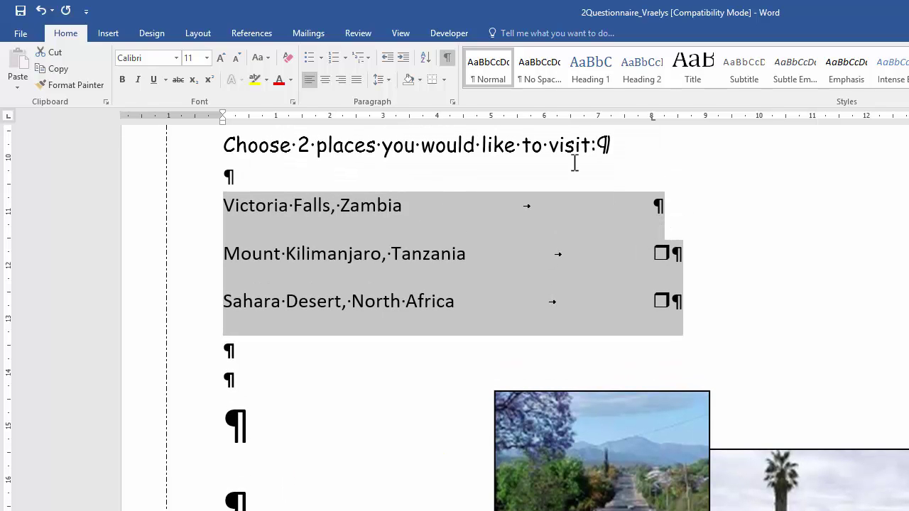
pyautogui.click(452, 101)
pyautogui.hotkey('alt', 't')
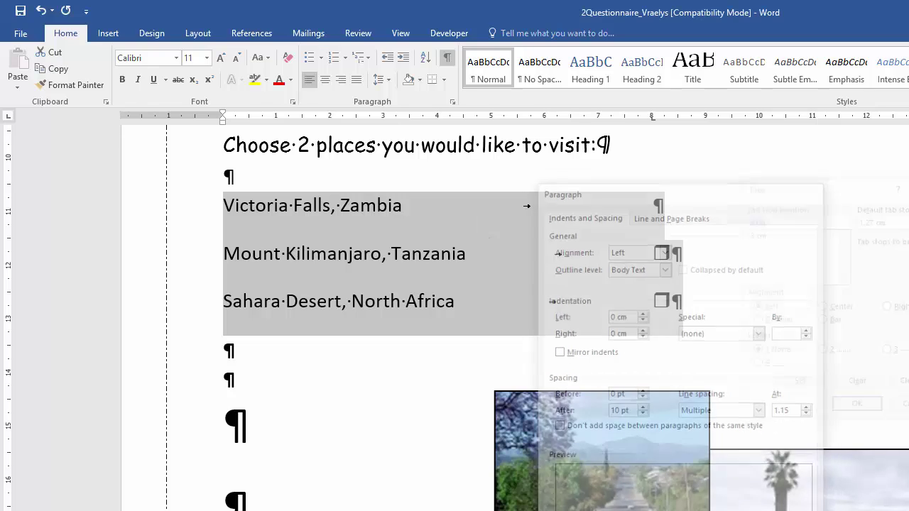
pyautogui.click(857, 409)
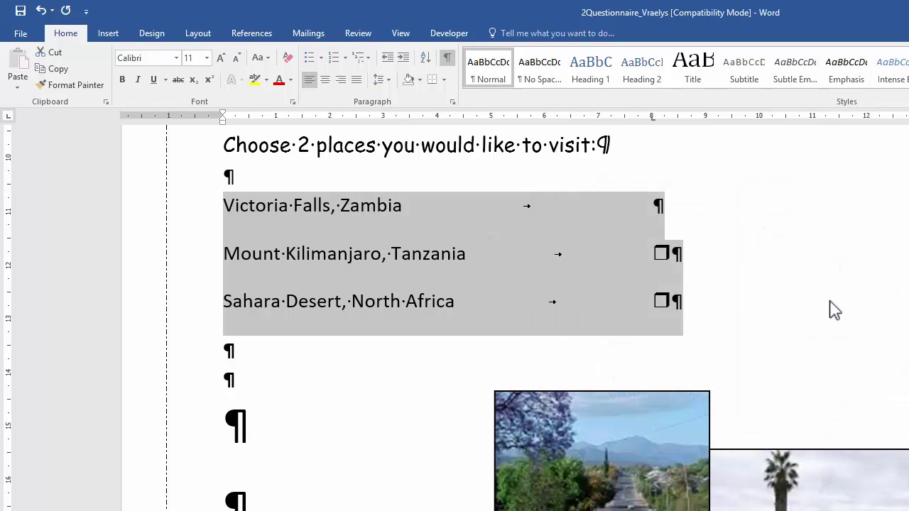
pyautogui.doubleClick(651, 119)
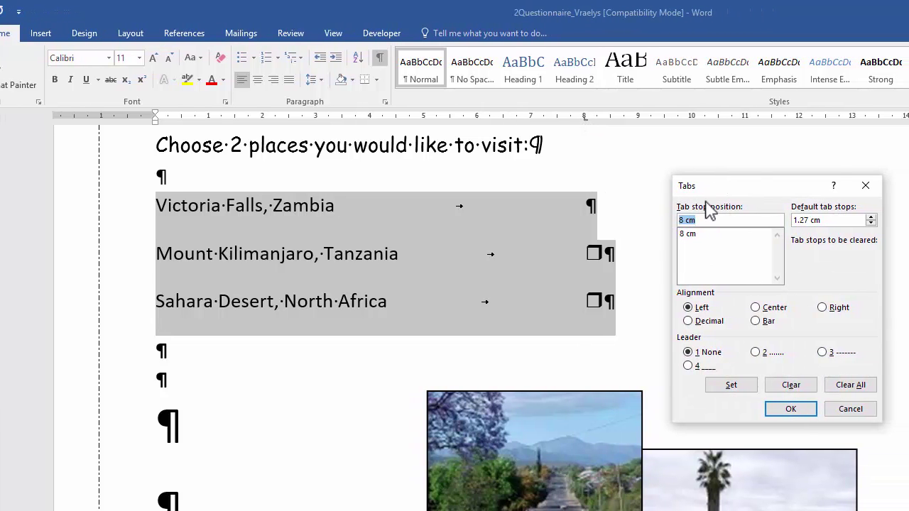
pyautogui.click(899, 185)
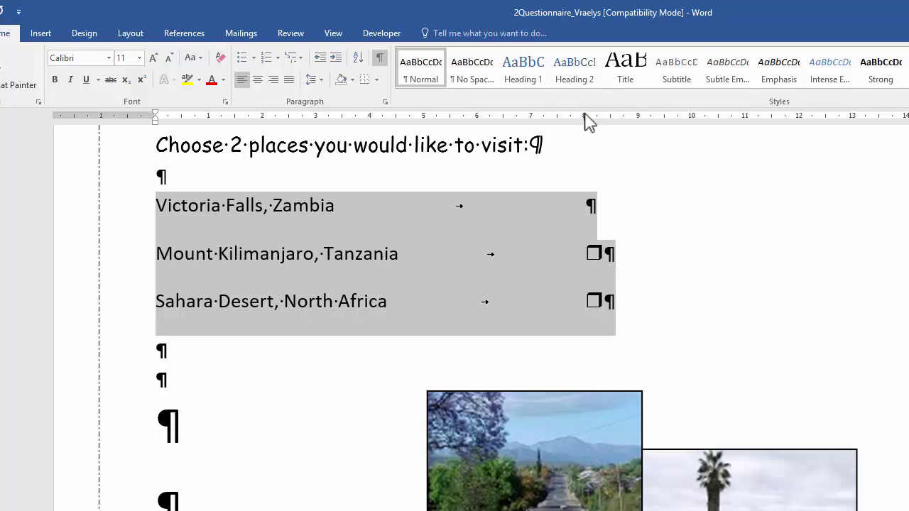
pyautogui.doubleClick(585, 116)
pyautogui.click(746, 190)
# - Give the 8 cm tab stop of the three selected options the dotted leader style 2
pyautogui.doubleClick(585, 118)
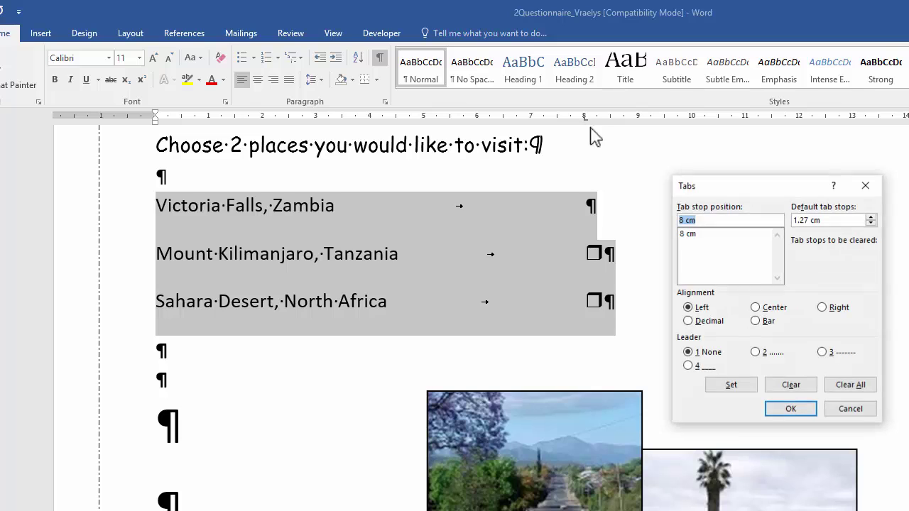
pyautogui.click(690, 245)
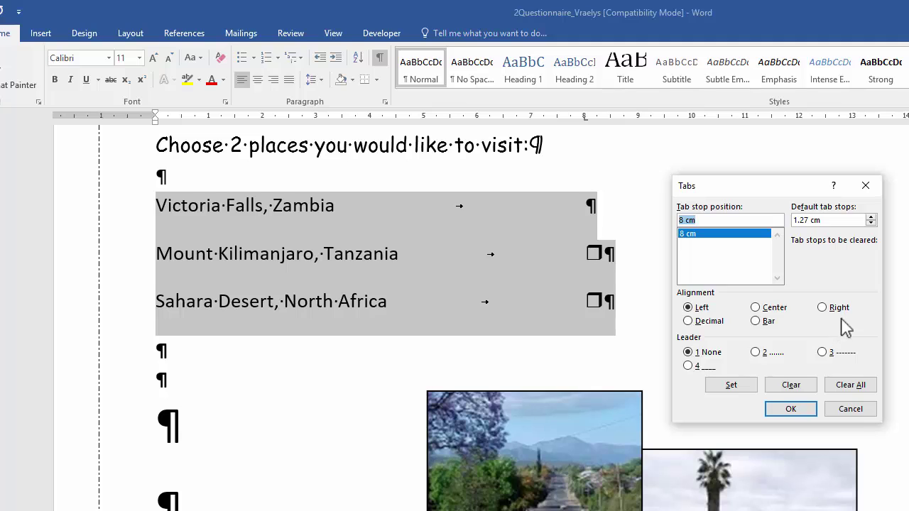
pyautogui.click(757, 354)
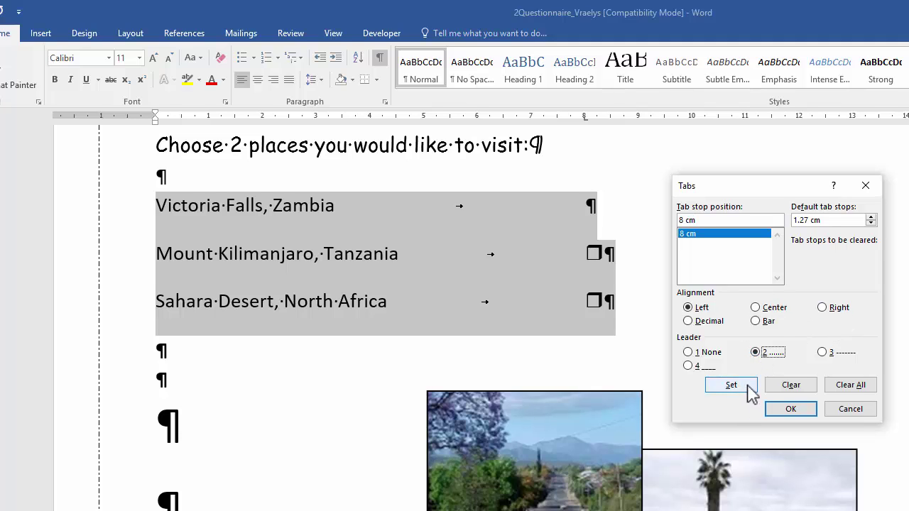
pyautogui.click(752, 386)
pyautogui.click(795, 411)
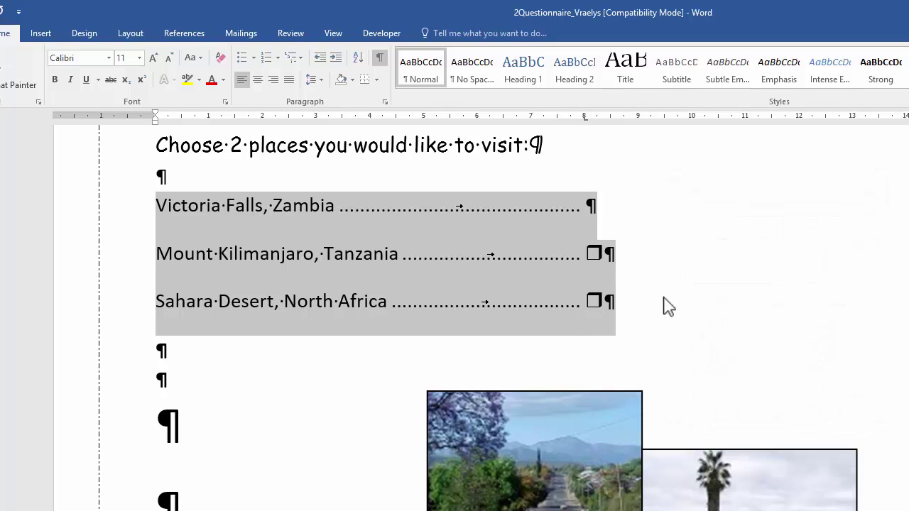
# - Insert a legacy check box form field at the end of the "Victoria Falls, Zambia" line
pyautogui.click(604, 206)
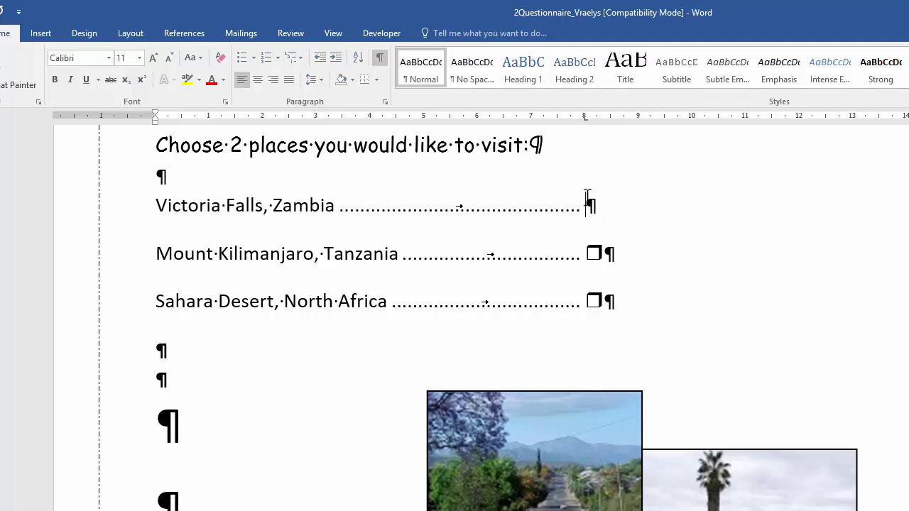
pyautogui.click(375, 33)
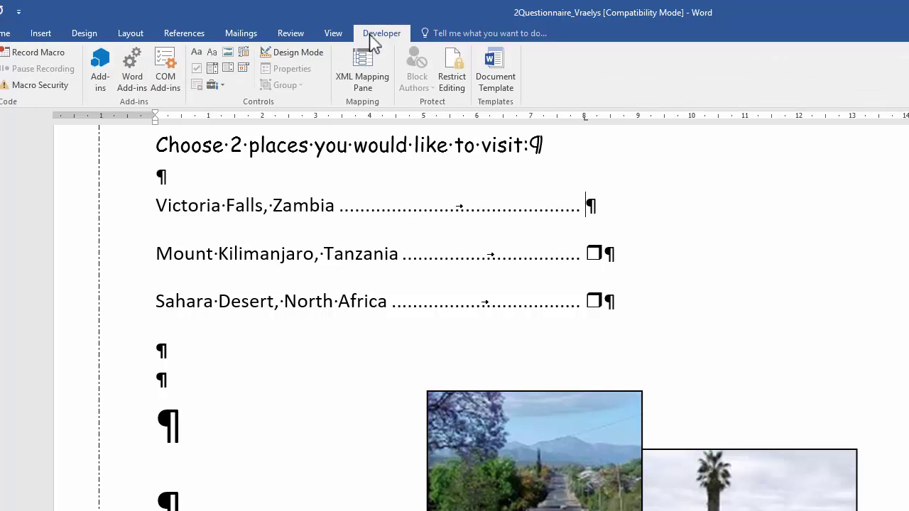
pyautogui.click(214, 85)
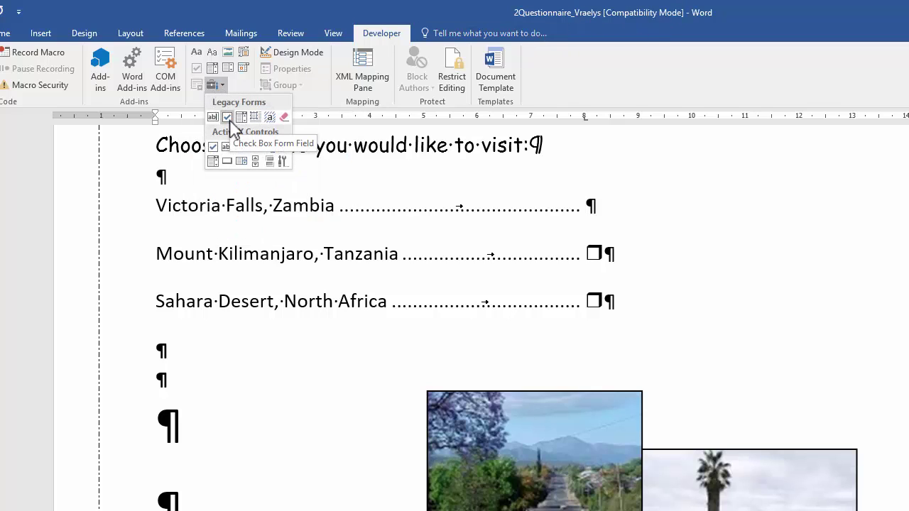
pyautogui.click(228, 118)
# - Set the default value of the Victoria Falls check box form field to Checked
pyautogui.rightClick(602, 206)
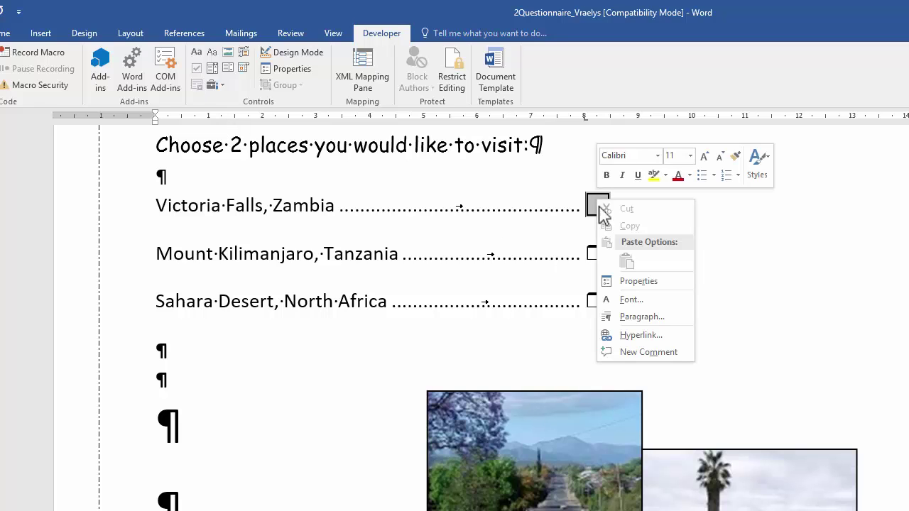
pyautogui.click(635, 280)
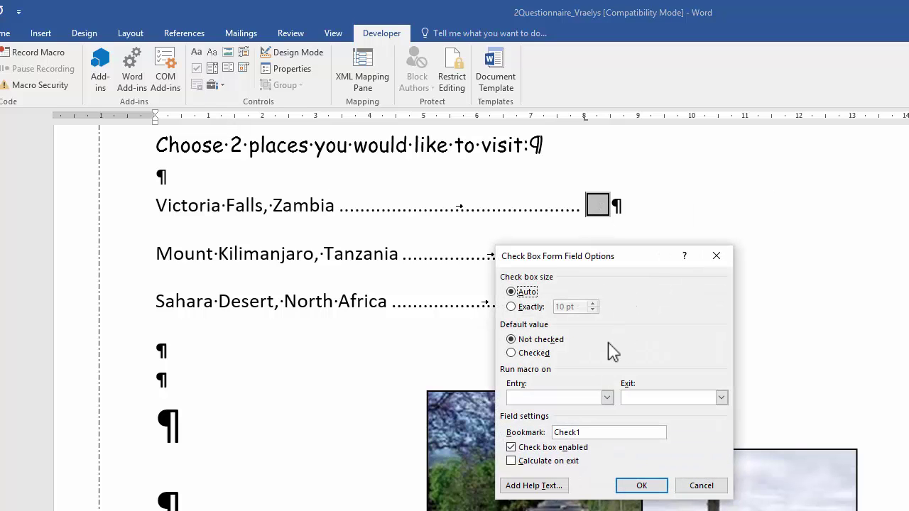
pyautogui.click(536, 353)
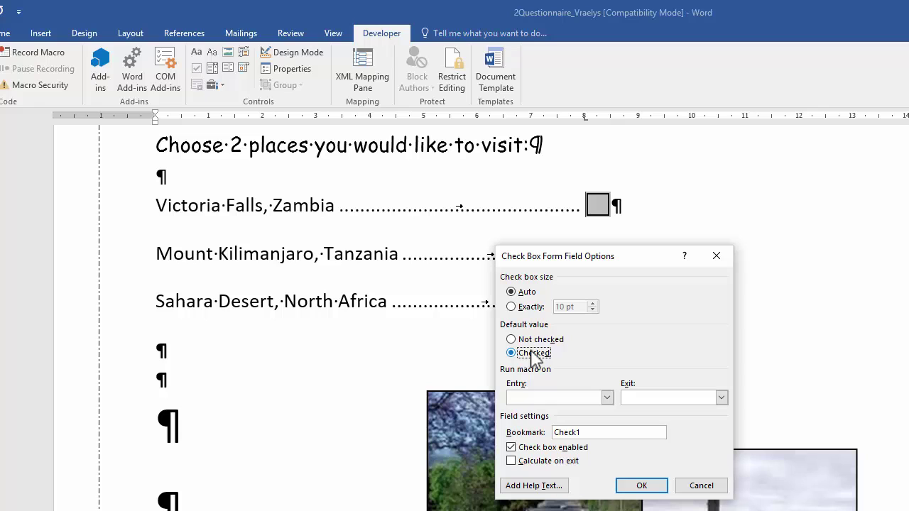
pyautogui.click(650, 485)
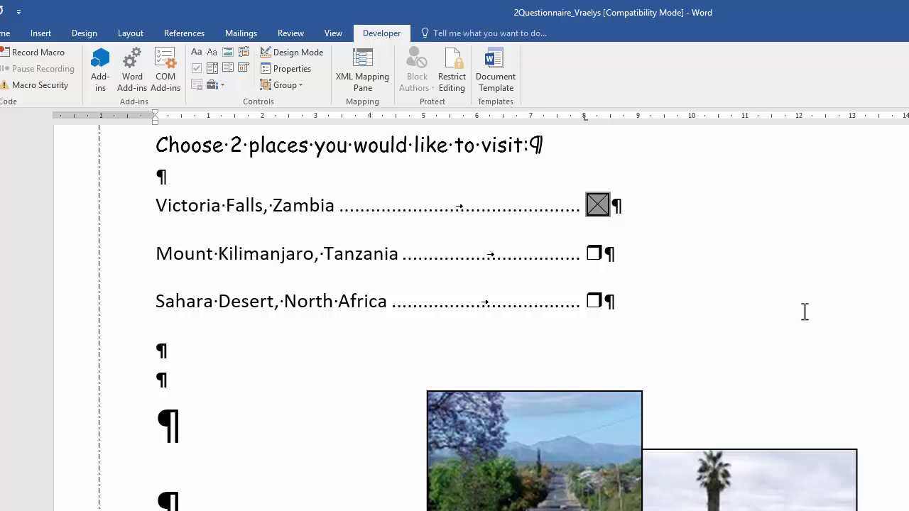
# - Check the height and width of the golf course picture in the existing picture group
pyautogui.scroll(-3, 804, 310)
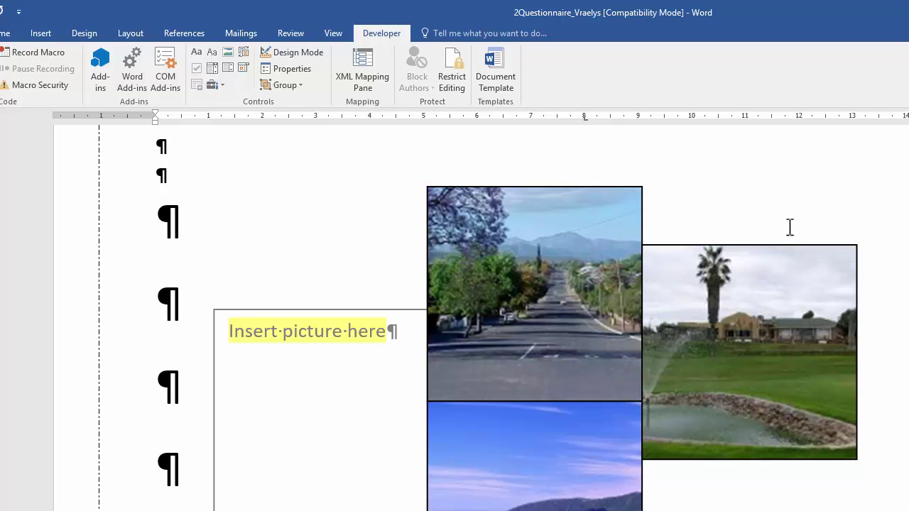
pyautogui.click(787, 249)
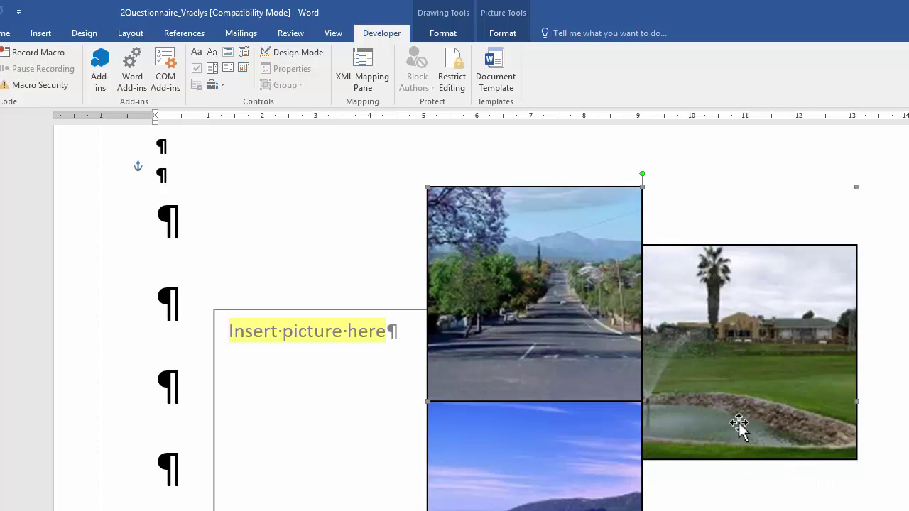
pyautogui.click(708, 437)
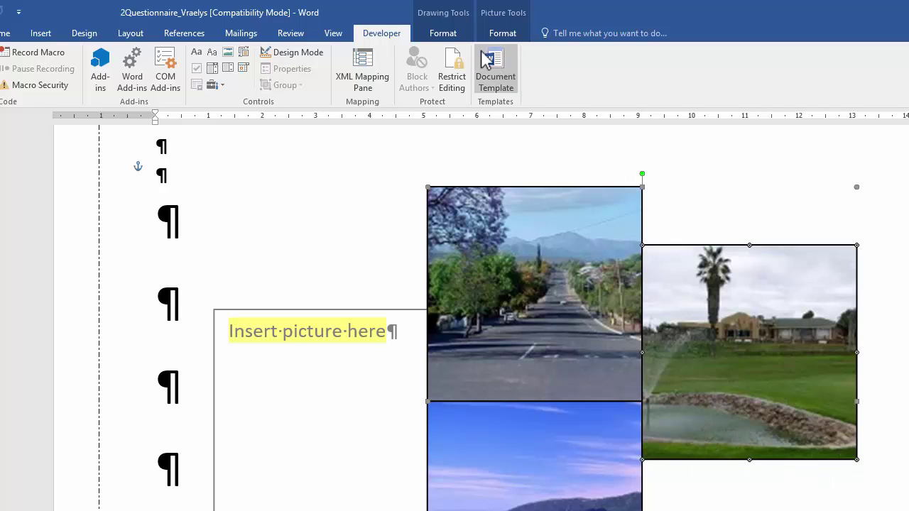
pyautogui.click(497, 36)
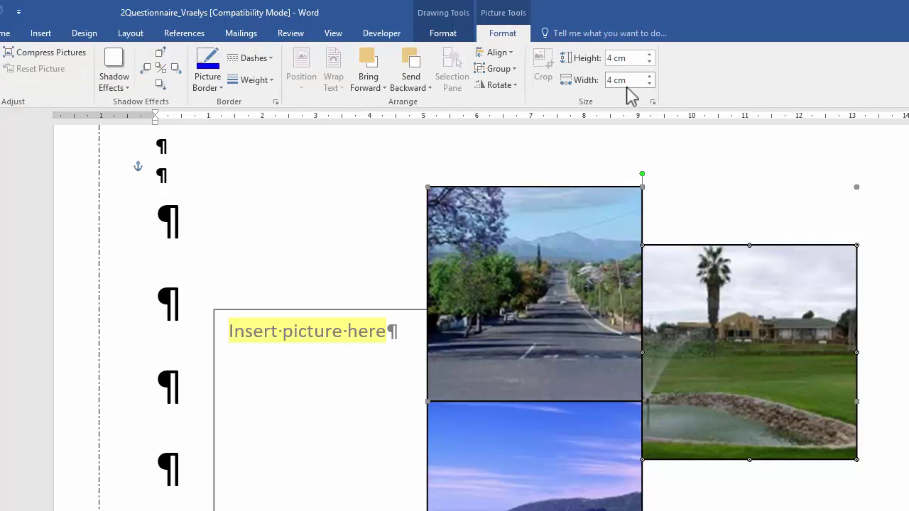
# - Hide the formatting marks and set the Table Mountain picture's height and width to 4 cm each
pyautogui.scroll(-10, 329, 397)
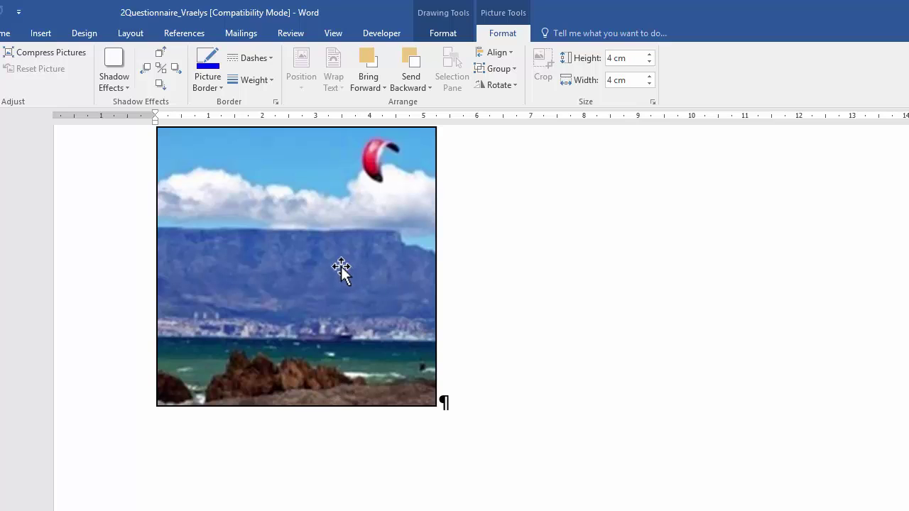
pyautogui.scroll(3, 422, 366)
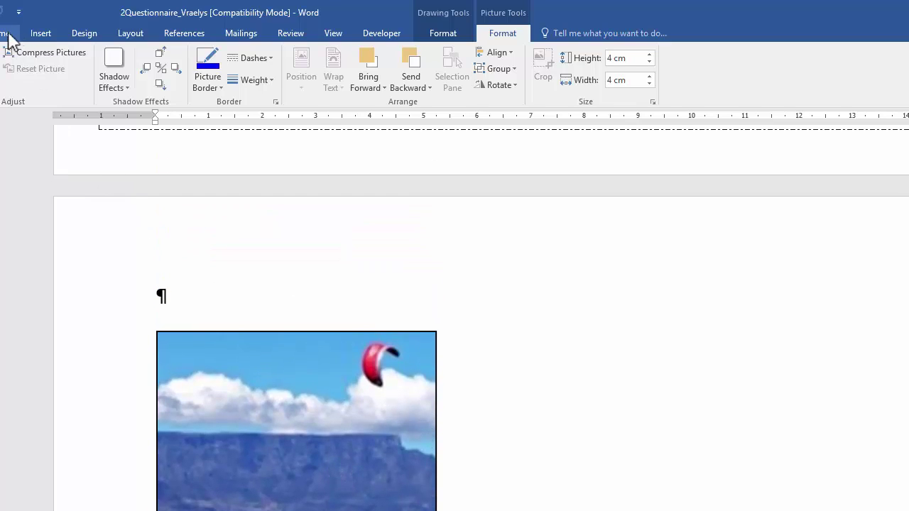
pyautogui.click(7, 33)
pyautogui.click(380, 58)
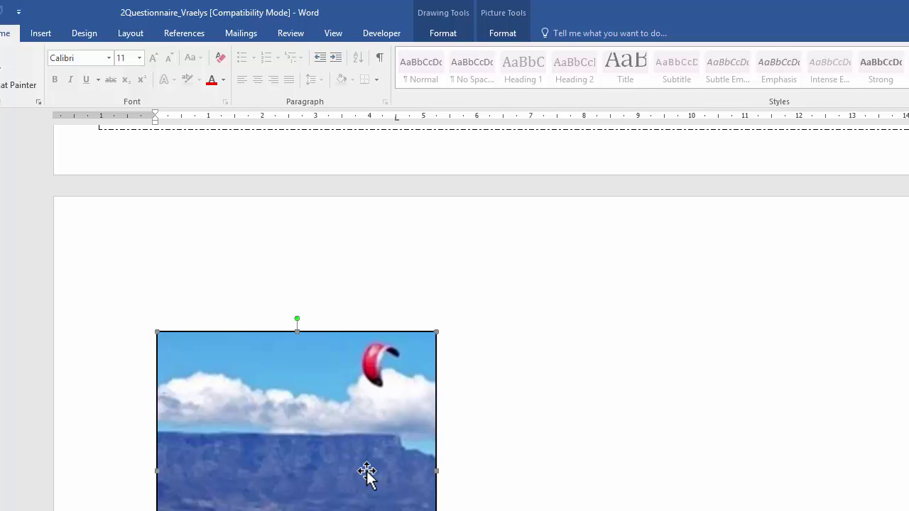
pyautogui.click(501, 37)
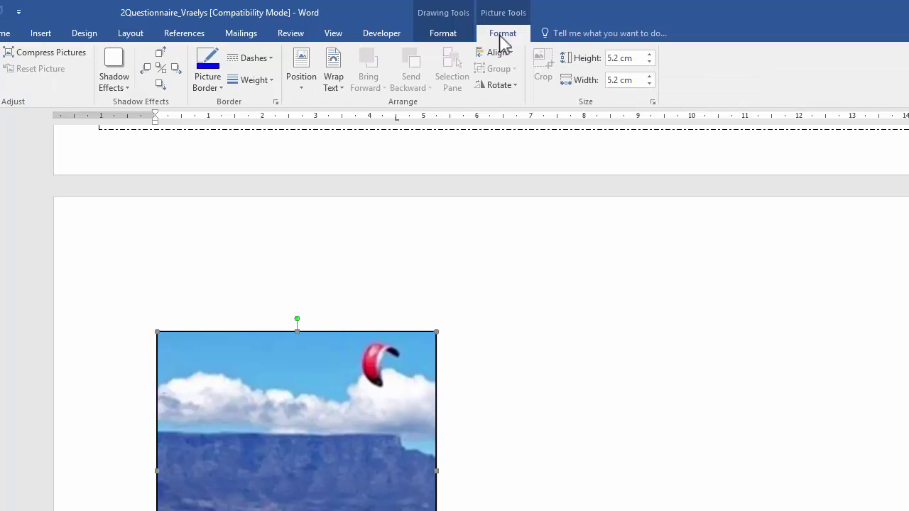
pyautogui.click(610, 59)
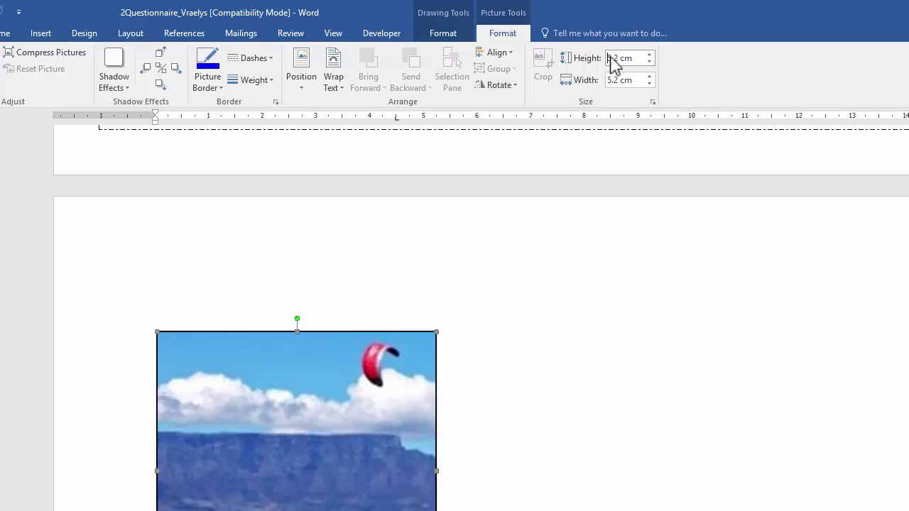
pyautogui.moveTo(610, 58); pyautogui.dragTo(616, 80)
pyautogui.write('4')
pyautogui.write('4')
pyautogui.press('Return')
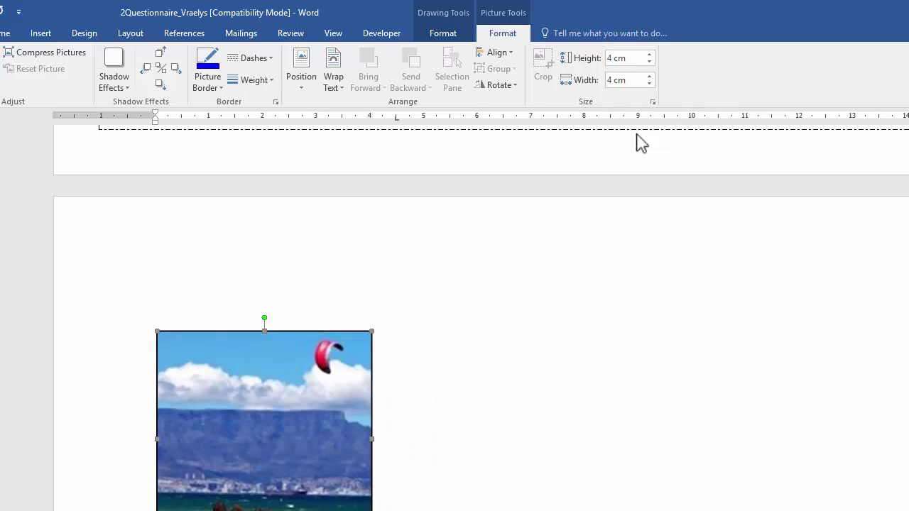
# - Move the Table Mountain picture from the second page to the first page, just below the picture placeholder box
pyautogui.scroll(4, 416, 450)
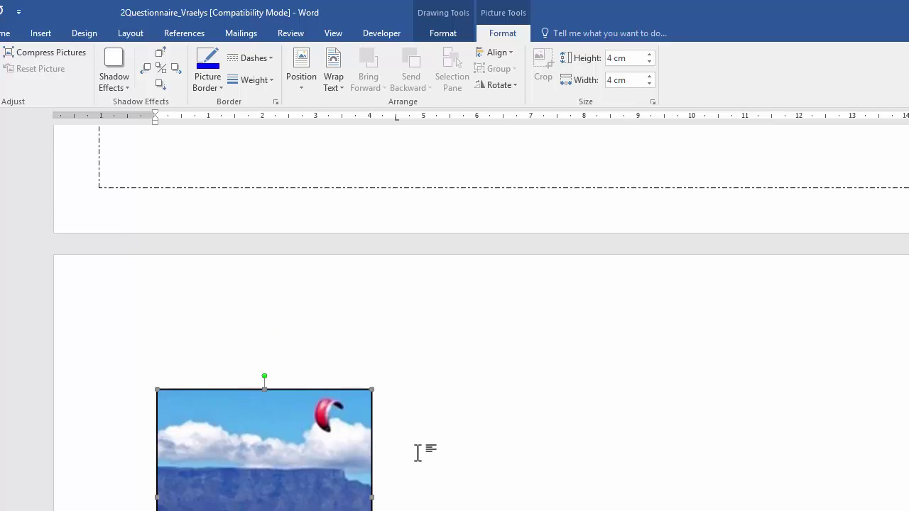
pyautogui.scroll(-3, 391, 500)
pyautogui.moveTo(287, 502); pyautogui.dragTo(253, 291)
pyautogui.scroll(3, 263, 312)
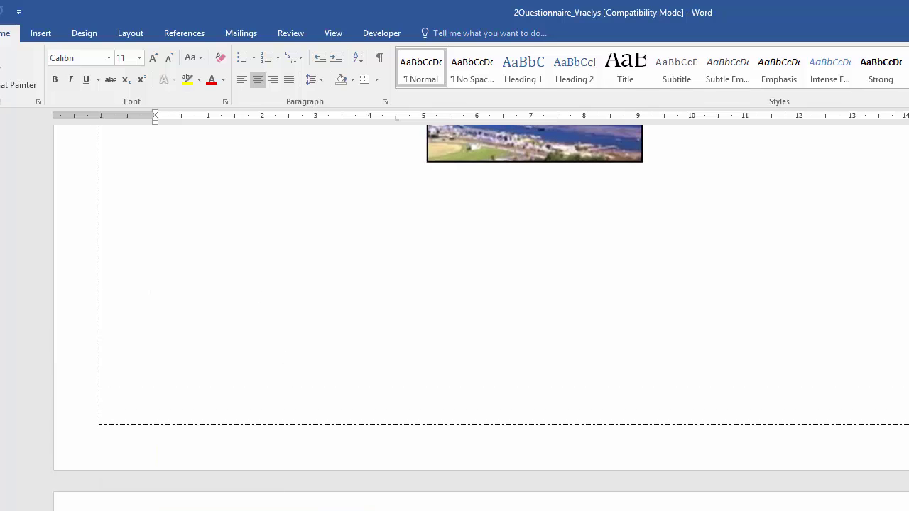
pyautogui.moveTo(252, 252); pyautogui.dragTo(243, 249)
pyautogui.scroll(1, 264, 326)
pyautogui.scroll(-3, 264, 334)
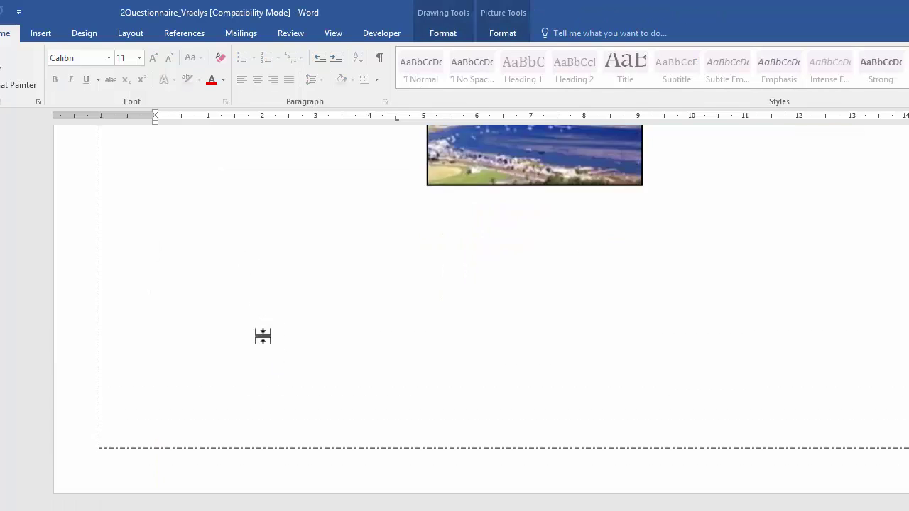
pyautogui.moveTo(233, 500); pyautogui.dragTo(158, 175)
pyautogui.scroll(3, 314, 321)
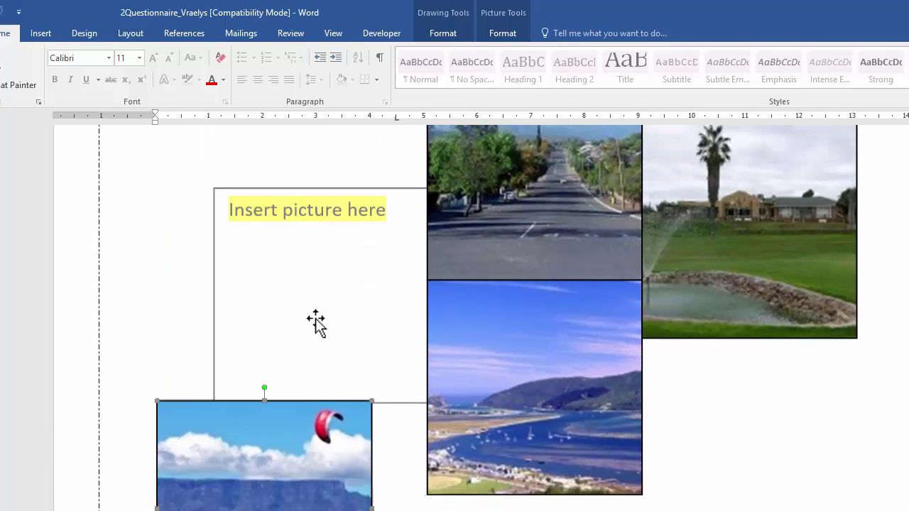
pyautogui.scroll(-1, 319, 325)
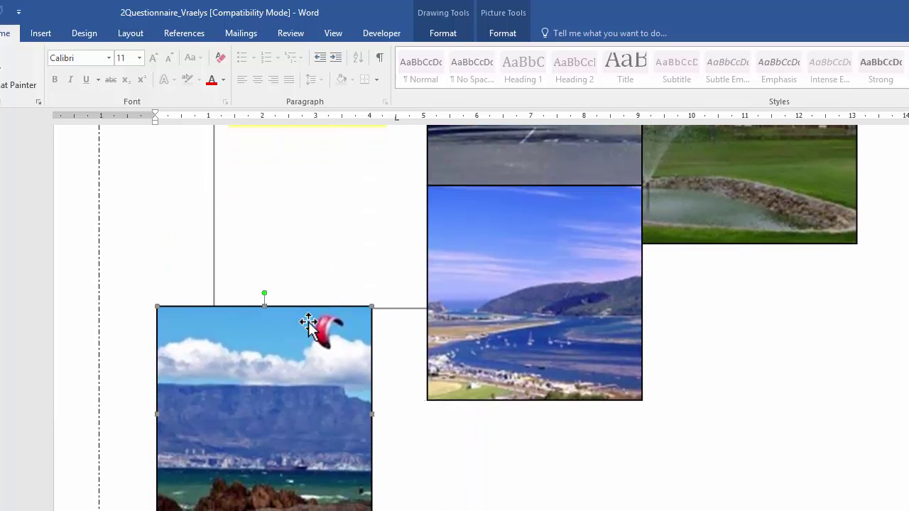
# - Examine the paragraph marks around the Table Mountain picture by temporarily displaying the formatting marks
pyautogui.click(380, 58)
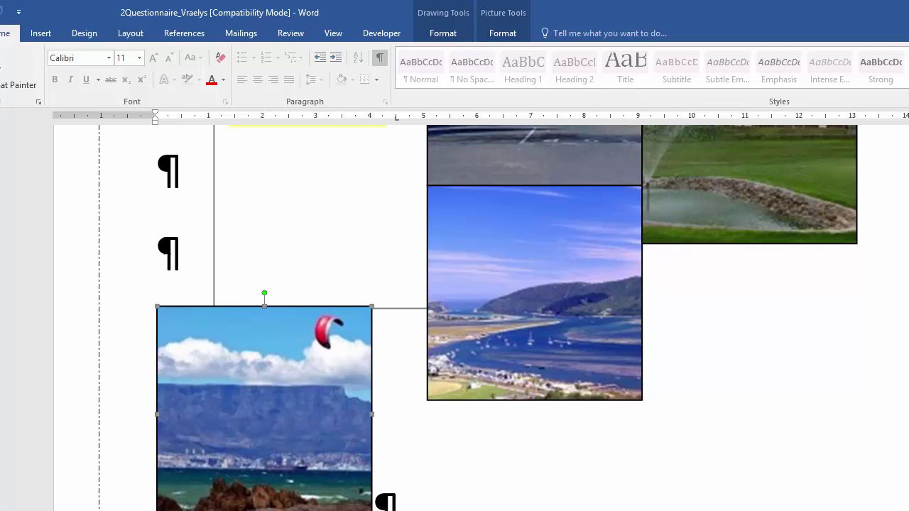
pyautogui.click(163, 265)
pyautogui.click(192, 426)
pyautogui.click(122, 441)
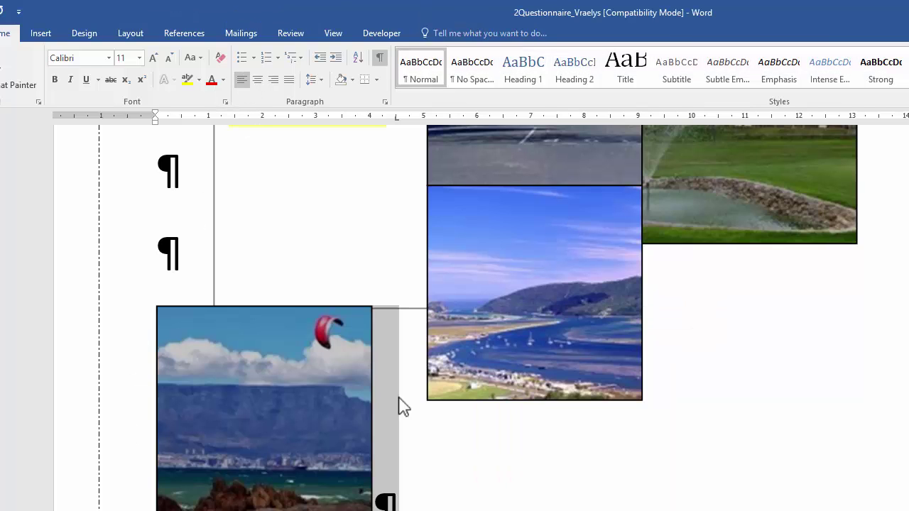
pyautogui.click(379, 58)
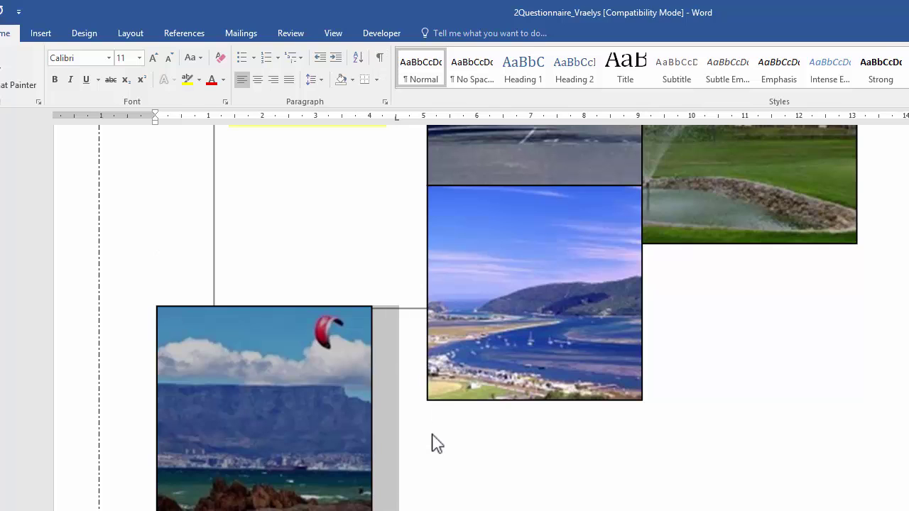
# - Set the Table Mountain picture's text wrapping to In Front of Text
pyautogui.click(355, 432)
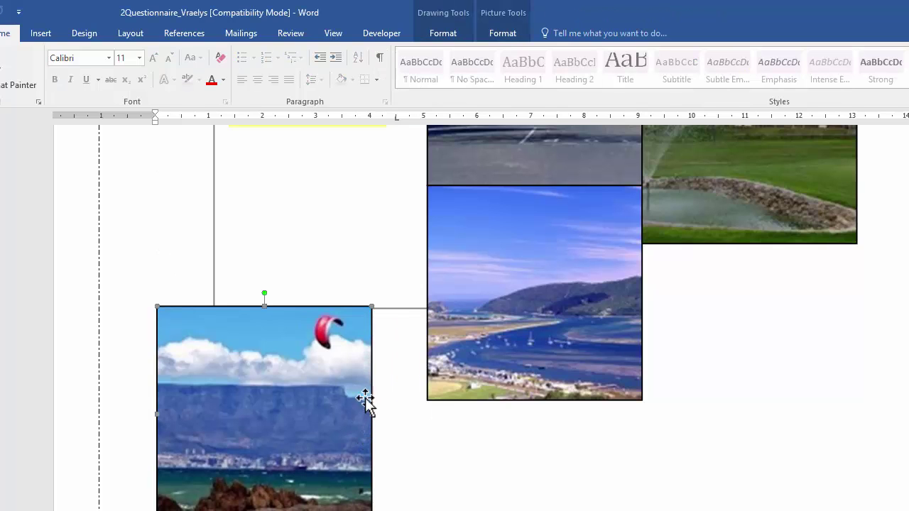
pyautogui.rightClick(348, 397)
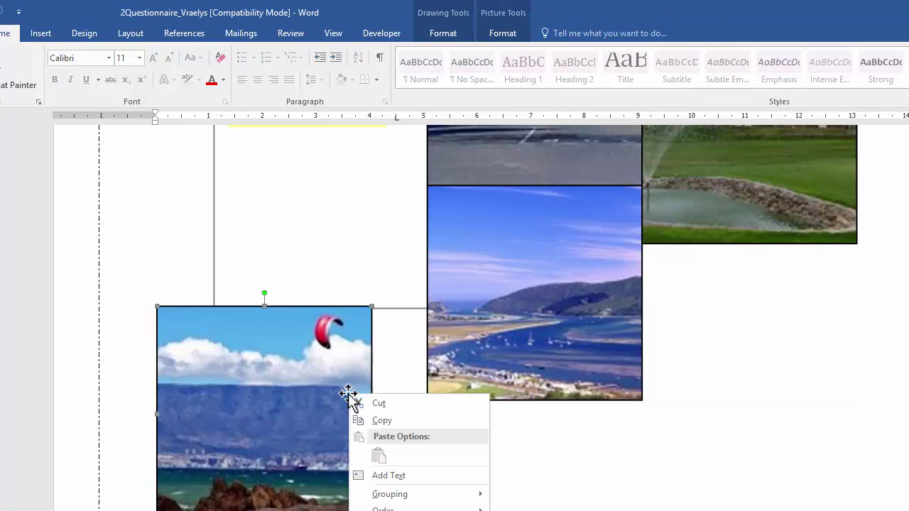
pyautogui.click(358, 316)
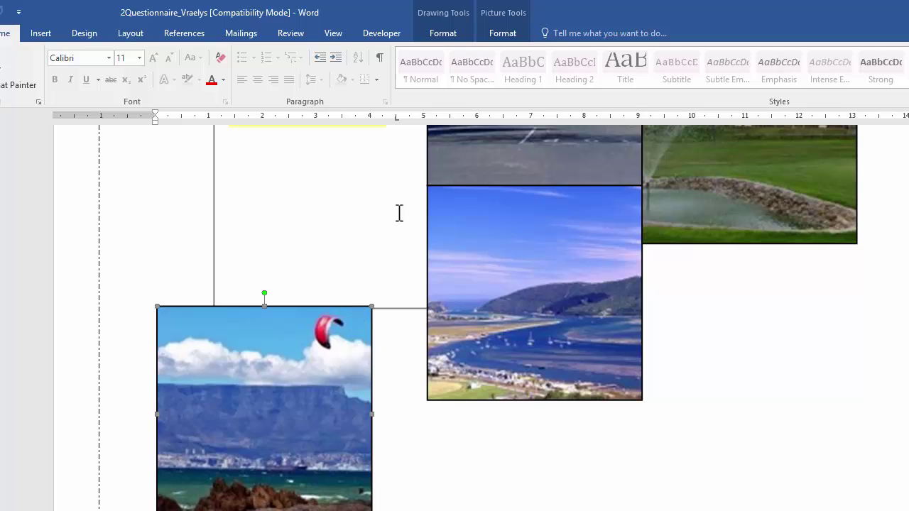
pyautogui.click(495, 36)
pyautogui.click(453, 34)
pyautogui.click(488, 35)
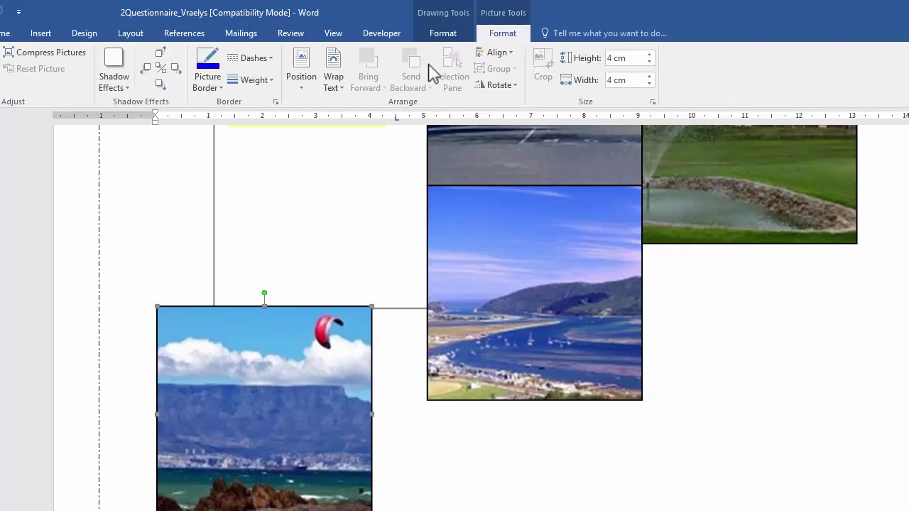
pyautogui.click(336, 86)
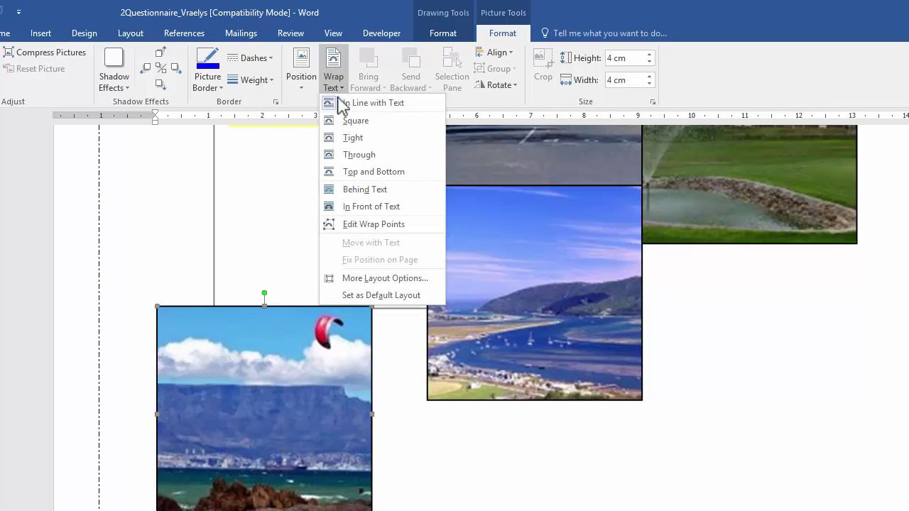
pyautogui.click(357, 207)
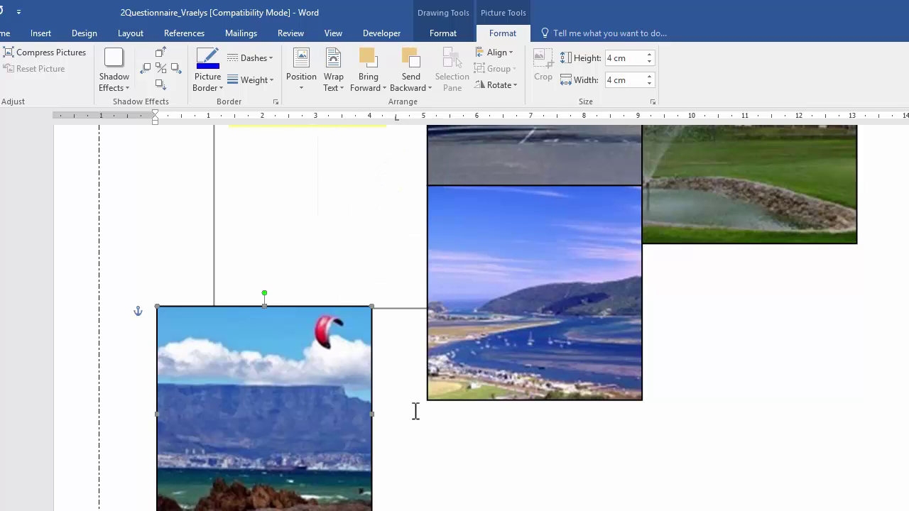
# - Place the Table Mountain picture over the "Insert picture here" box and nudge it flush against the adjoining pictures
pyautogui.scroll(3, 414, 411)
pyautogui.keyDown('shift'); pyautogui.click(359, 270); pyautogui.keyUp('shift')
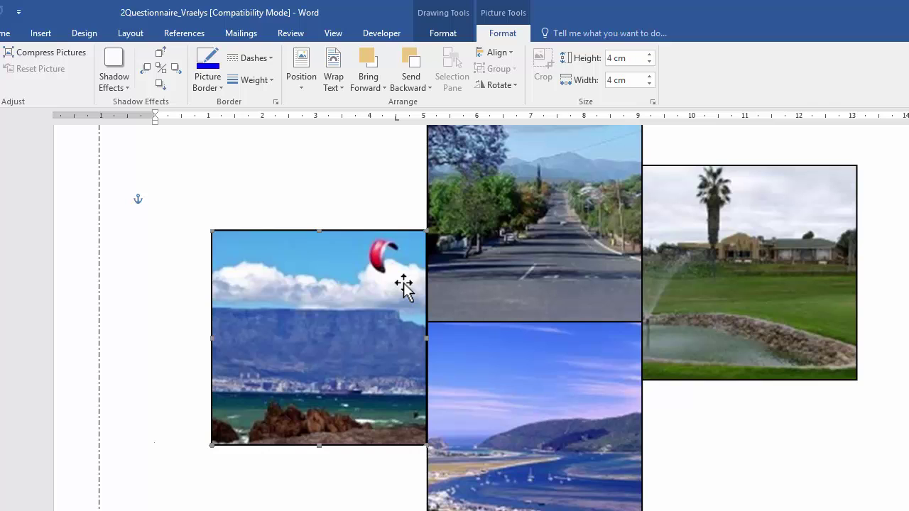
pyautogui.click(369, 490)
pyautogui.click(390, 363)
pyautogui.hotkey('ctrl', 'Right')
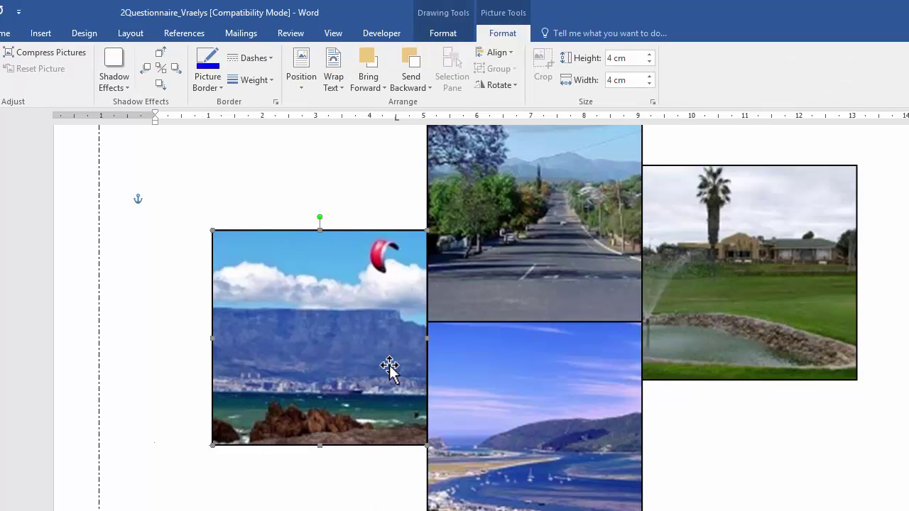
pyautogui.click(359, 500)
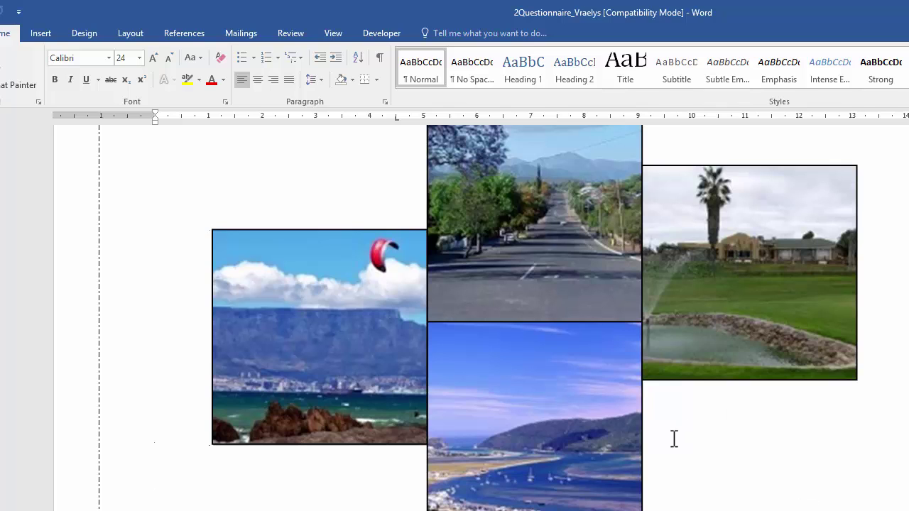
# - Group the Table Mountain picture with the existing group of three pictures
pyautogui.scroll(3, 663, 454)
pyautogui.scroll(-3, 653, 467)
pyautogui.scroll(2, 412, 422)
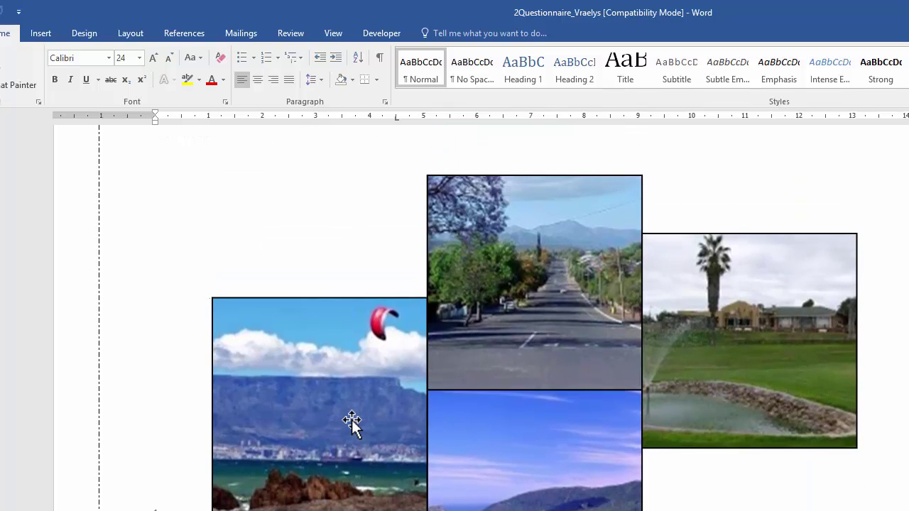
pyautogui.click(351, 420)
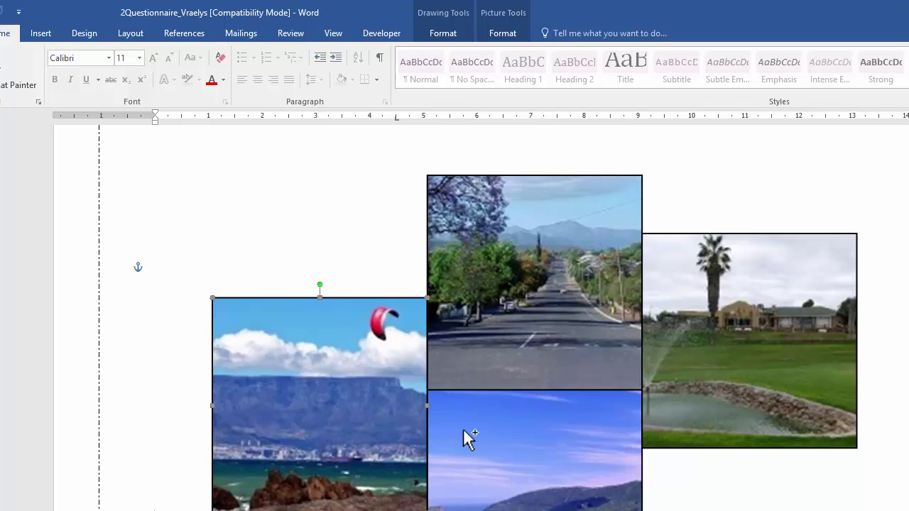
pyautogui.keyDown('shift'); pyautogui.click(763, 284); pyautogui.keyUp('shift')
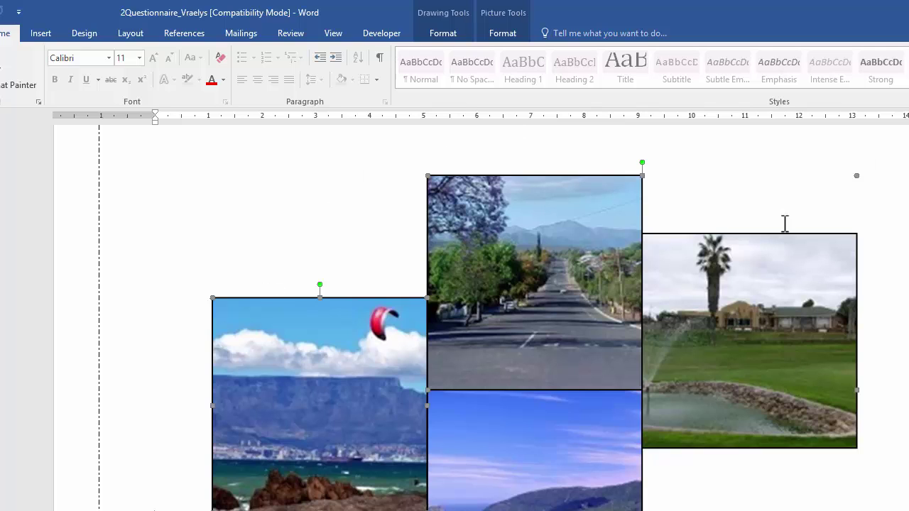
pyautogui.click(506, 35)
pyautogui.click(505, 71)
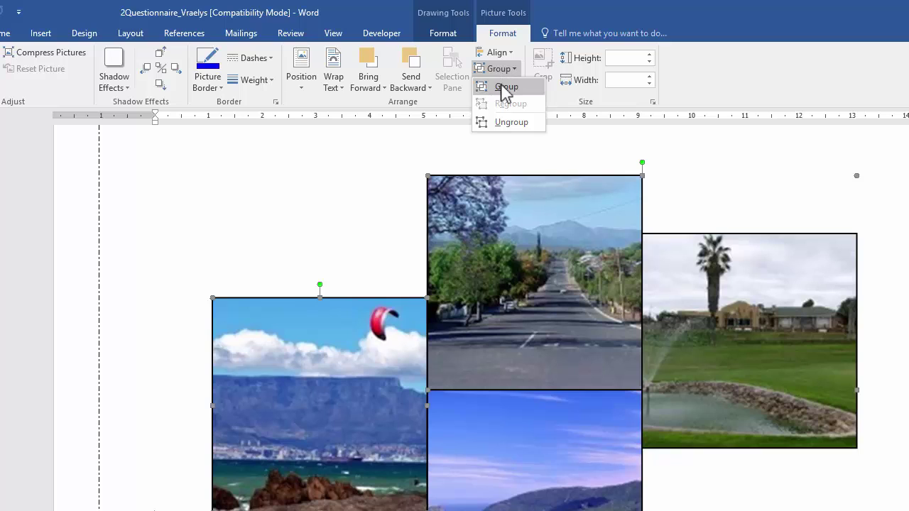
pyautogui.click(506, 87)
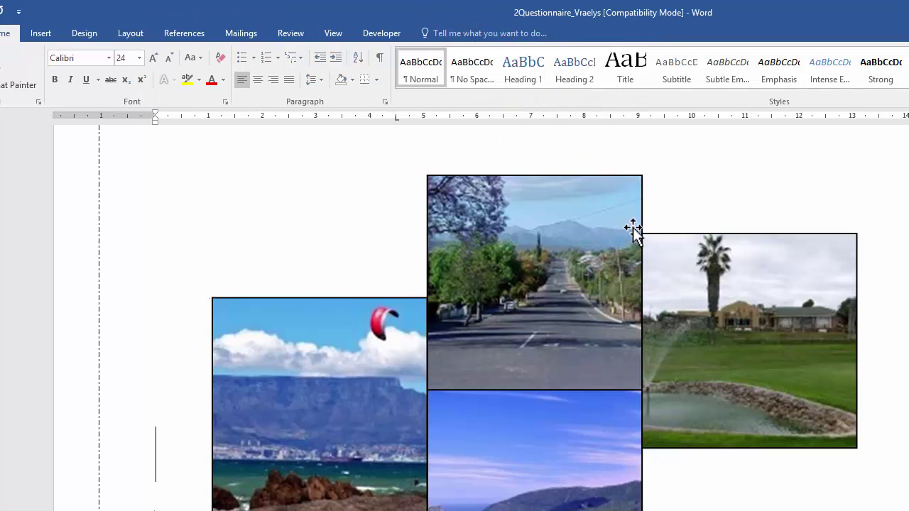
# - Test the grouping by moving the four pictures together, undo the move and deselect the group
pyautogui.moveTo(635, 231); pyautogui.dragTo(812, 326)
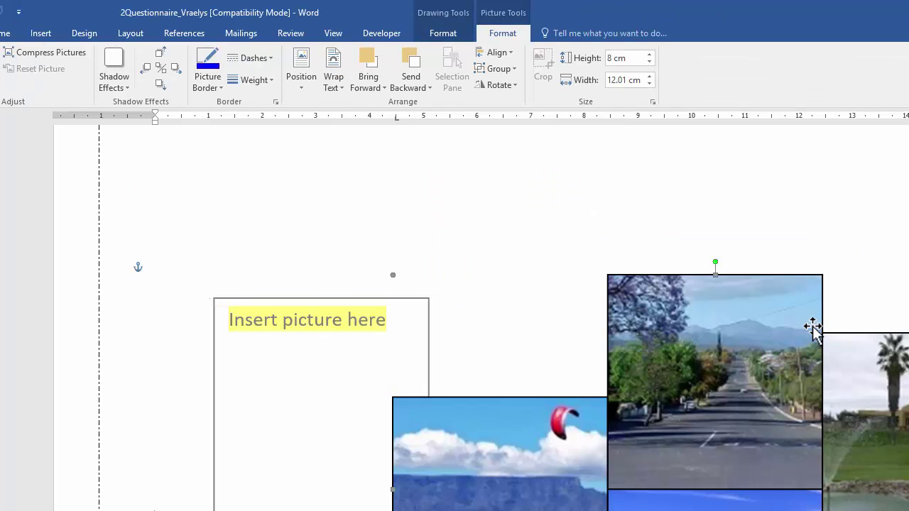
pyautogui.hotkey('ctrl', 'z')
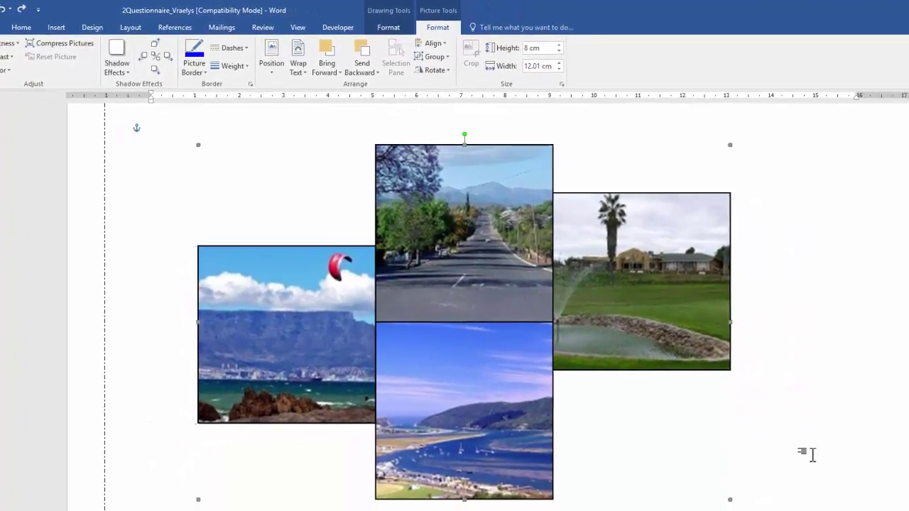
pyautogui.click(834, 476)
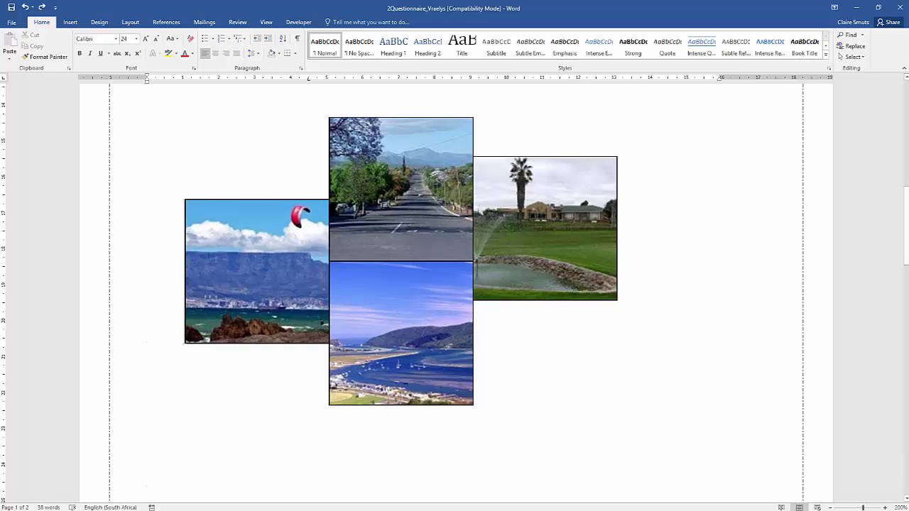
# - Save and close the 2Questionnaire_Vraelys document, and open the 2Temp document from the CAT P1 November 2014_MSOffice_DATA folder
pyautogui.hotkey('alt', 'F4')
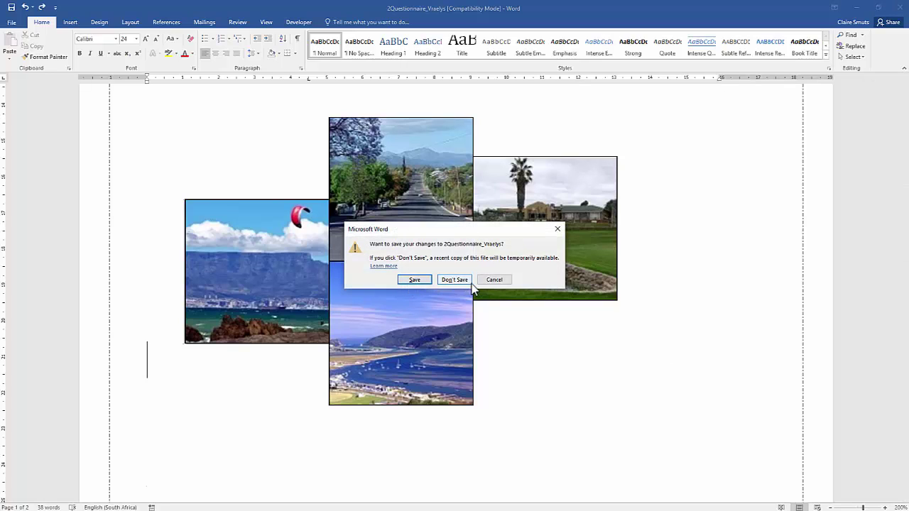
pyautogui.click(496, 280)
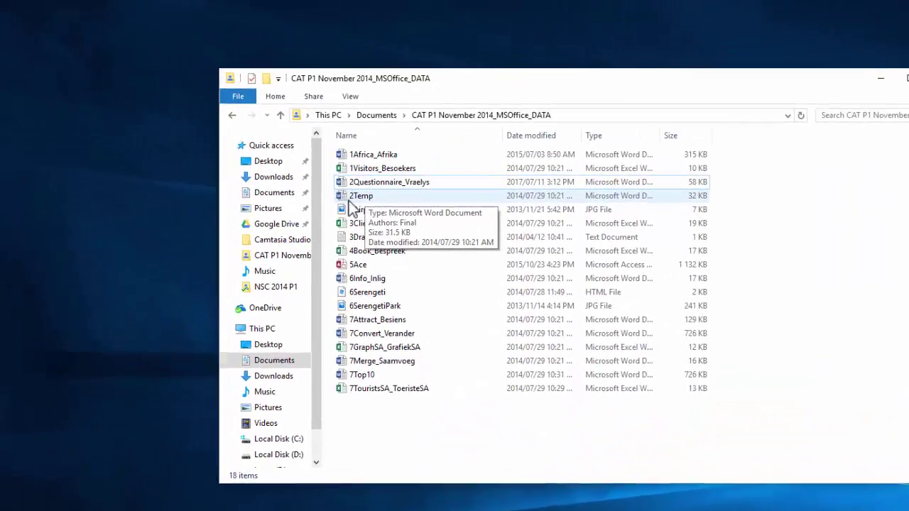
pyautogui.doubleClick(259, 142)
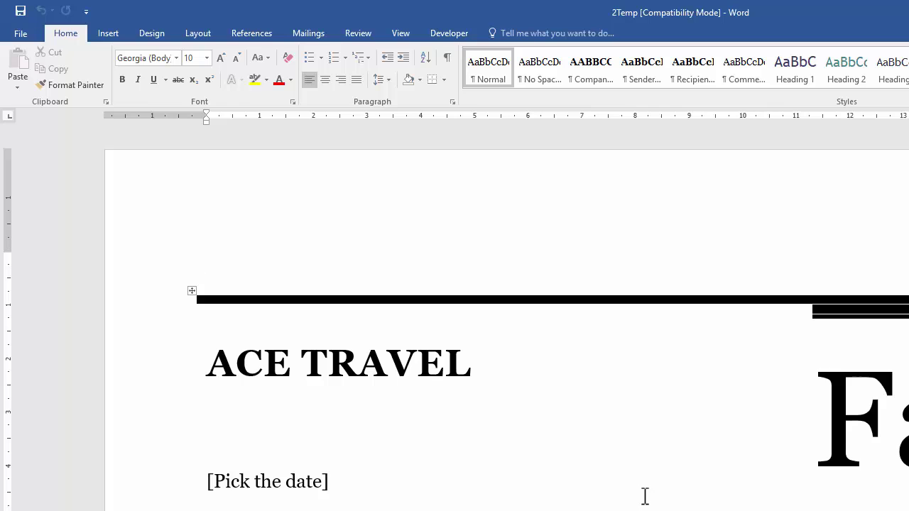
pyautogui.scroll(-5, 642, 493)
pyautogui.scroll(5, 643, 493)
# - Save 2Temp as a Word Template in the CAT P1 November 2014_MSOffice_DATA folder, accepting the upgrade to the newest file format
pyautogui.click(25, 33)
pyautogui.click(41, 176)
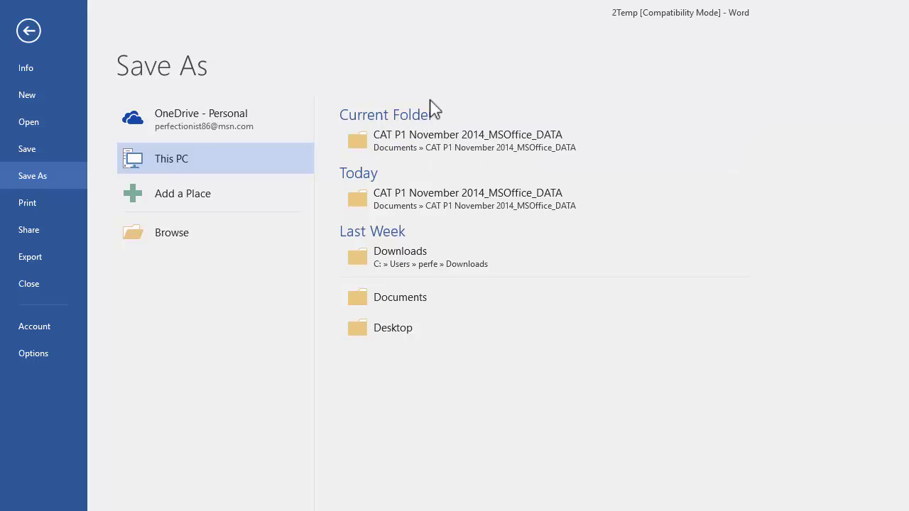
pyautogui.click(423, 147)
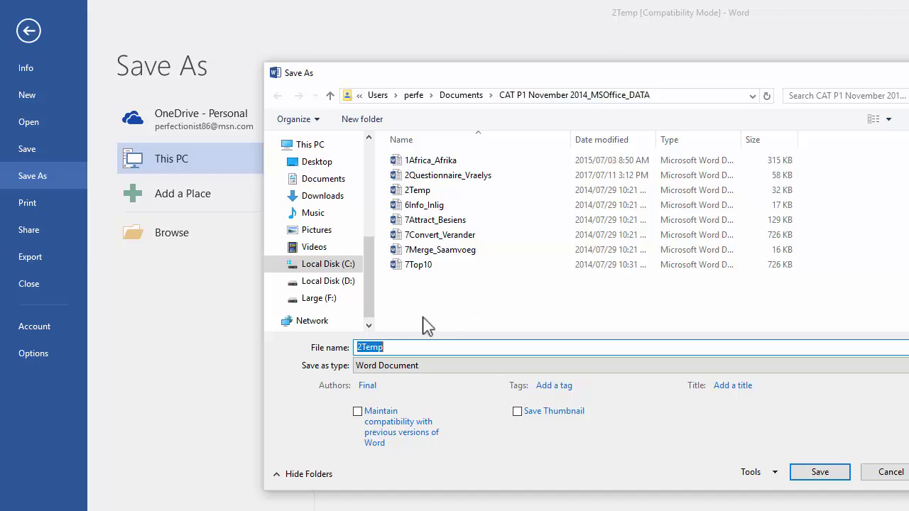
pyautogui.click(404, 367)
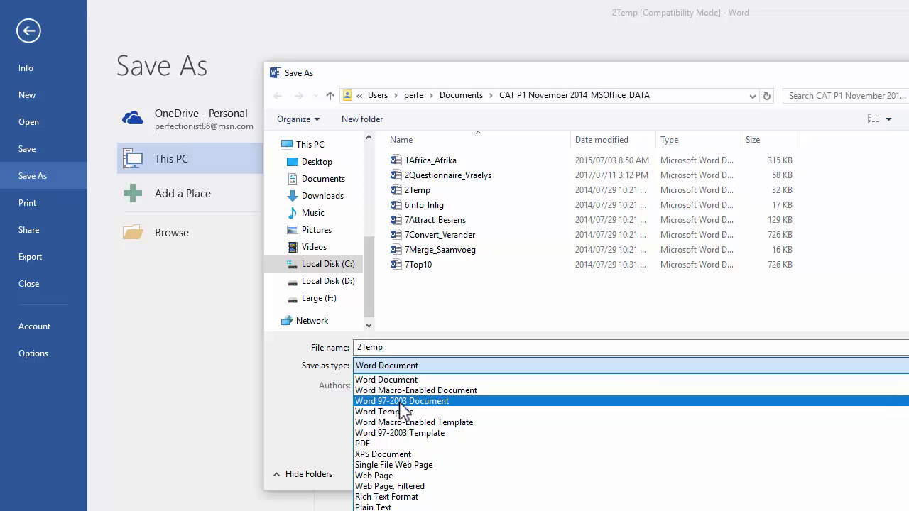
pyautogui.click(402, 412)
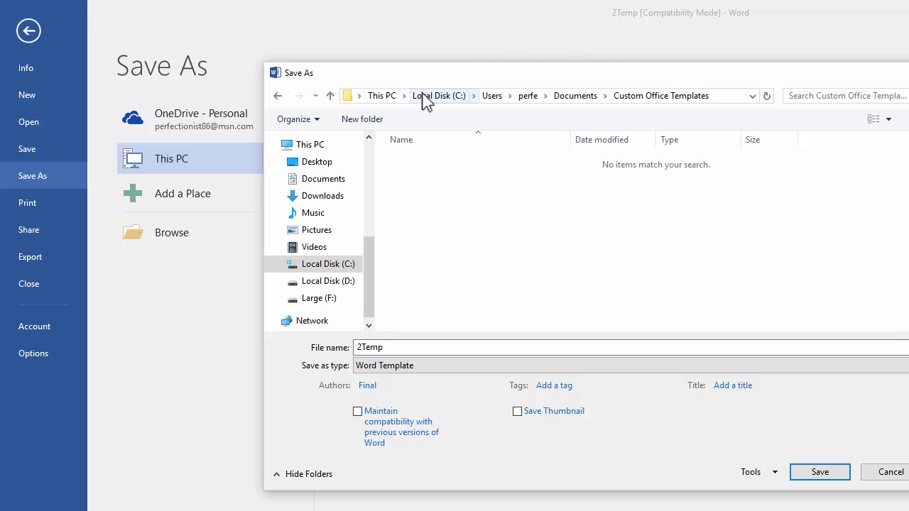
pyautogui.click(278, 96)
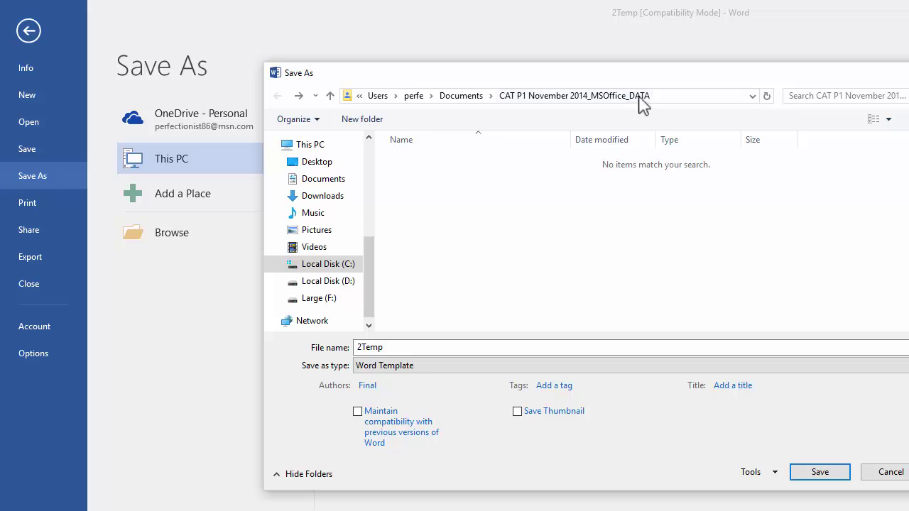
pyautogui.click(820, 472)
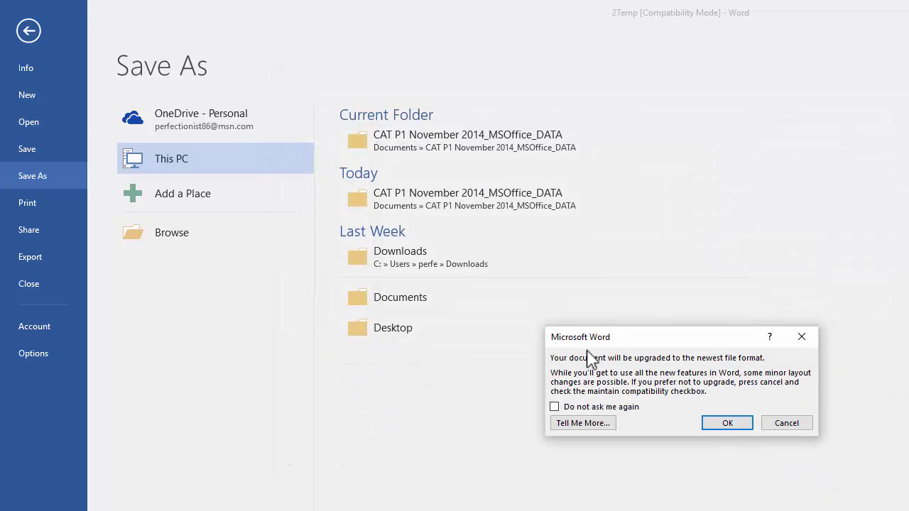
pyautogui.click(736, 426)
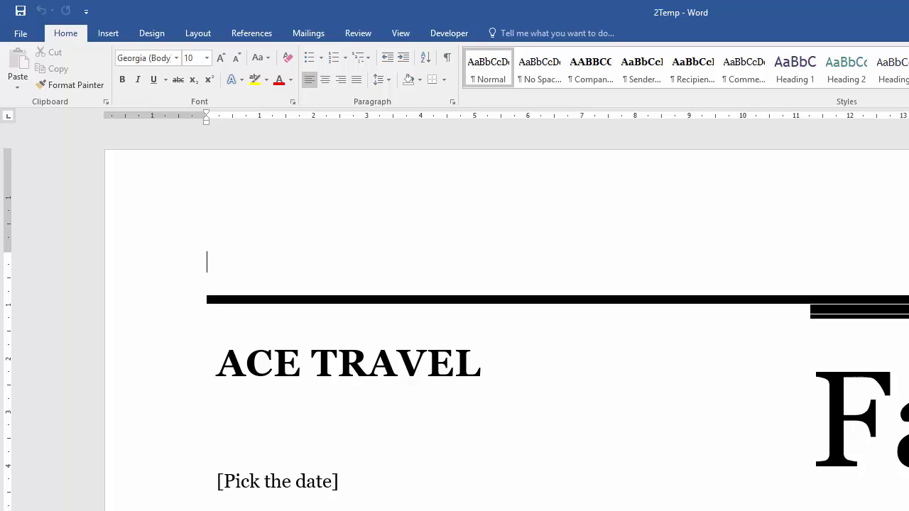
# - Close the 2Temp template, select its file in the data folder and widen the Type column to check its full file type
pyautogui.hotkey('alt', 'F4')
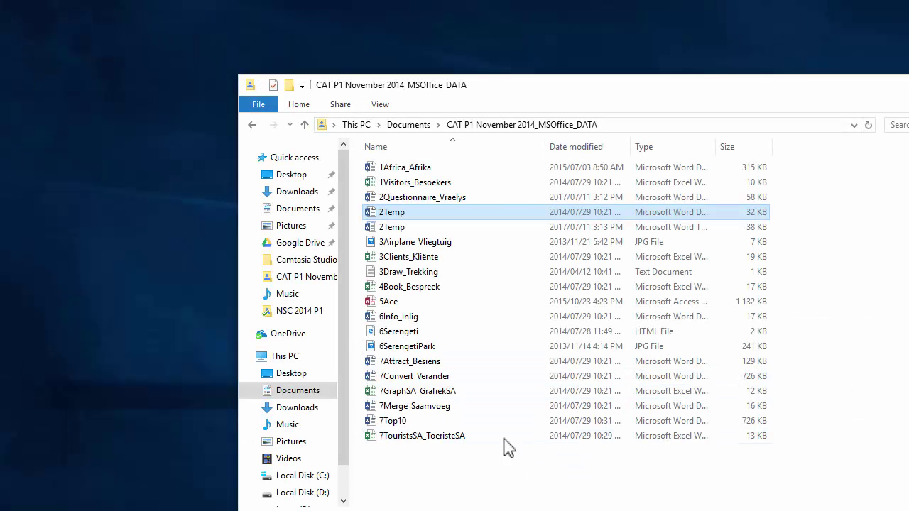
pyautogui.click(409, 228)
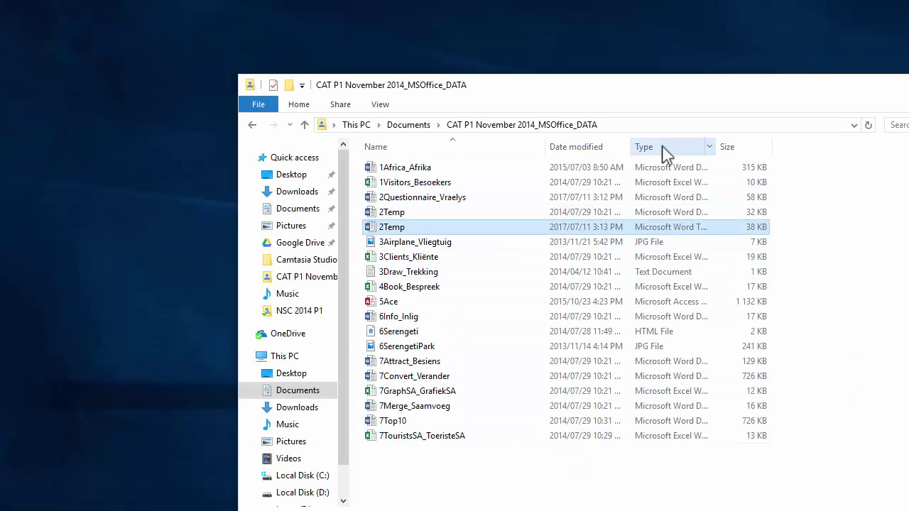
pyautogui.moveTo(715, 146); pyautogui.dragTo(842, 146)
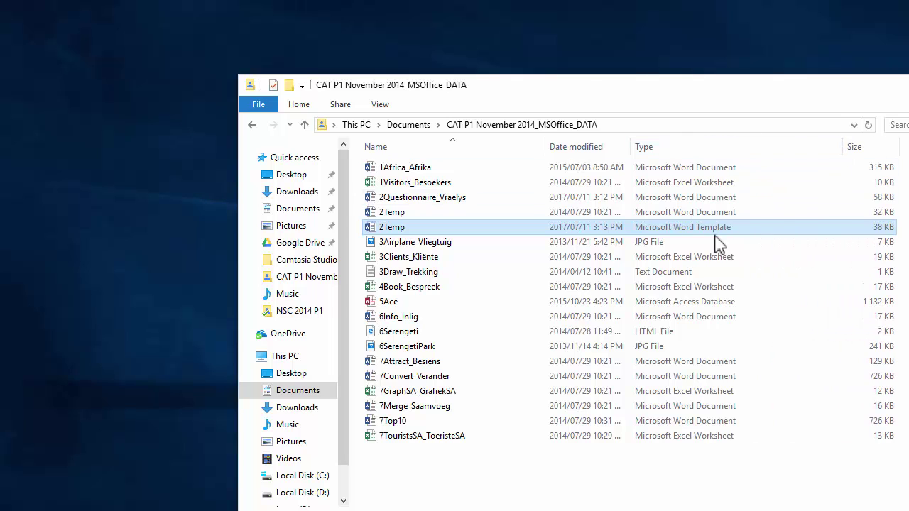